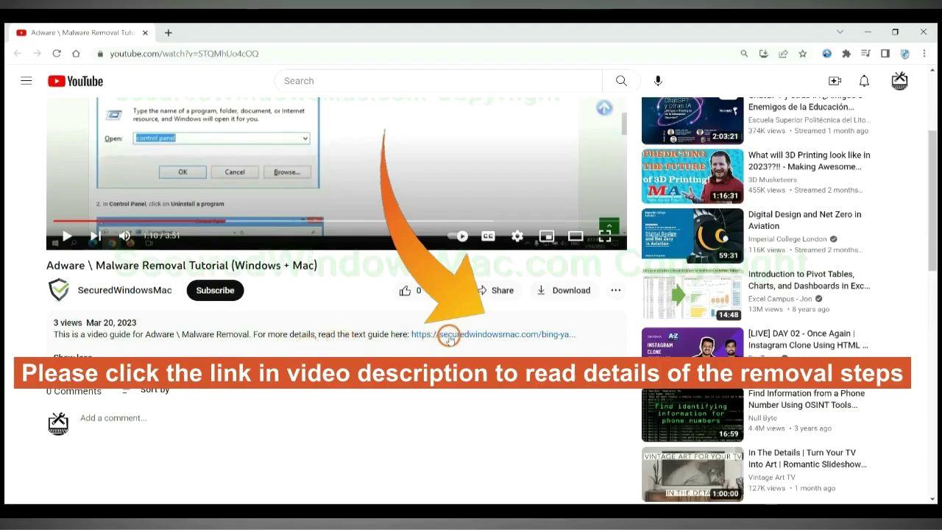
Open the removal guide linked in the video description and find its Instant Automatic Removal section.
click(449, 337)
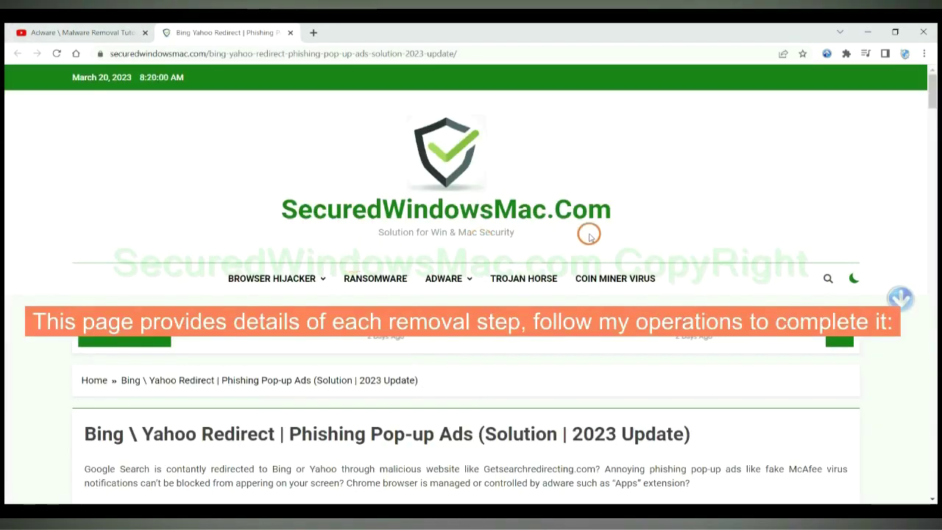
scroll(669, 223, down, 15)
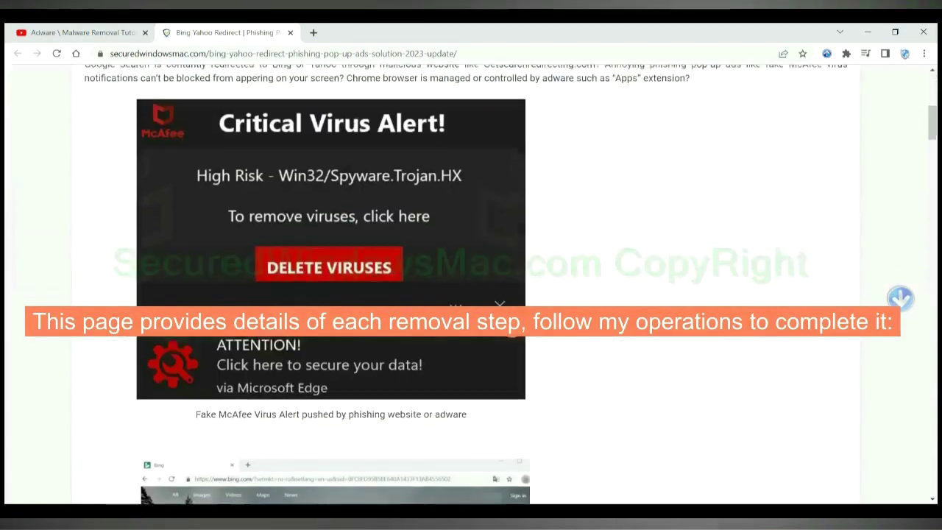
scroll(511, 327, down, 5)
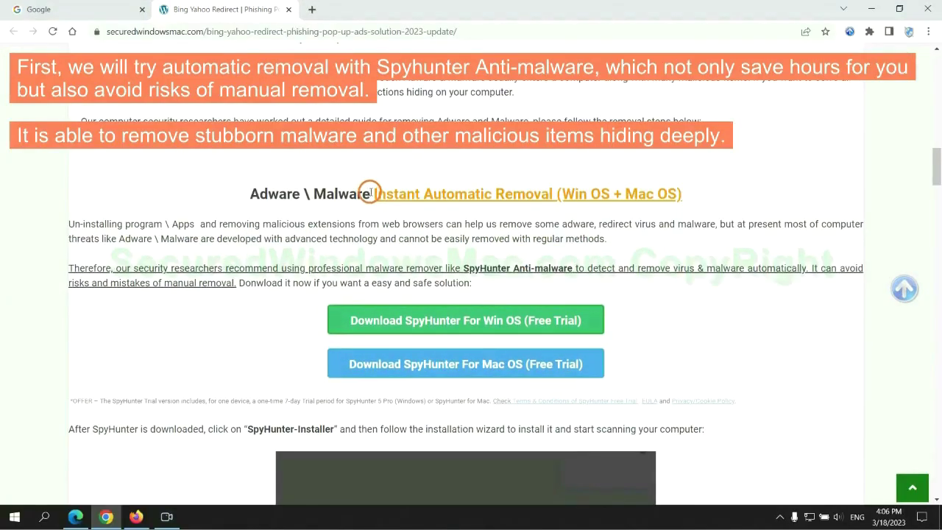
drag(372, 193, 550, 194)
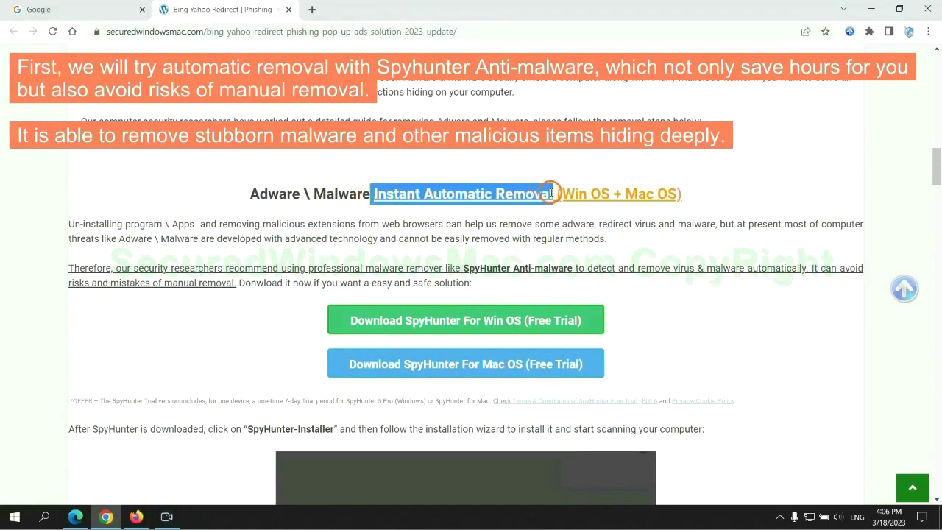
click(475, 168)
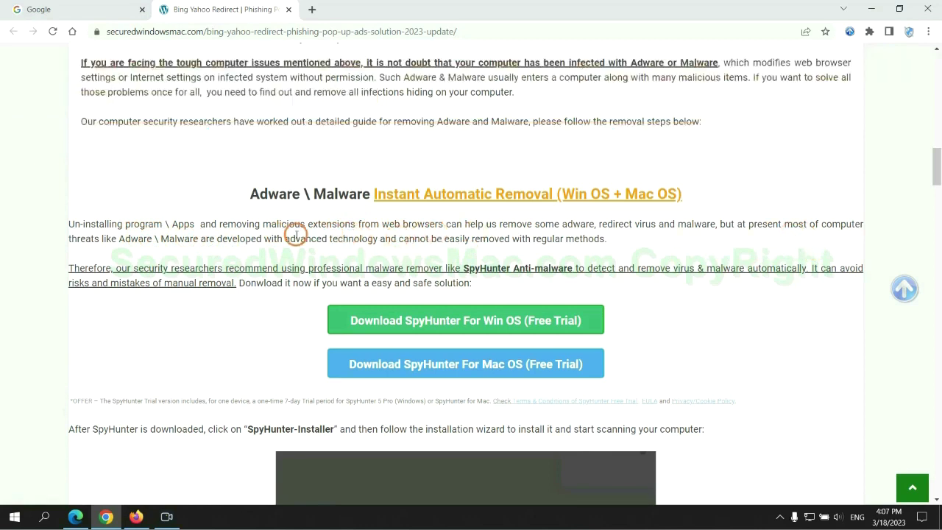
Download the SpyHunter free trial for Win OS from the guide and keep the flagged installer file.
scroll(469, 267, down, 1)
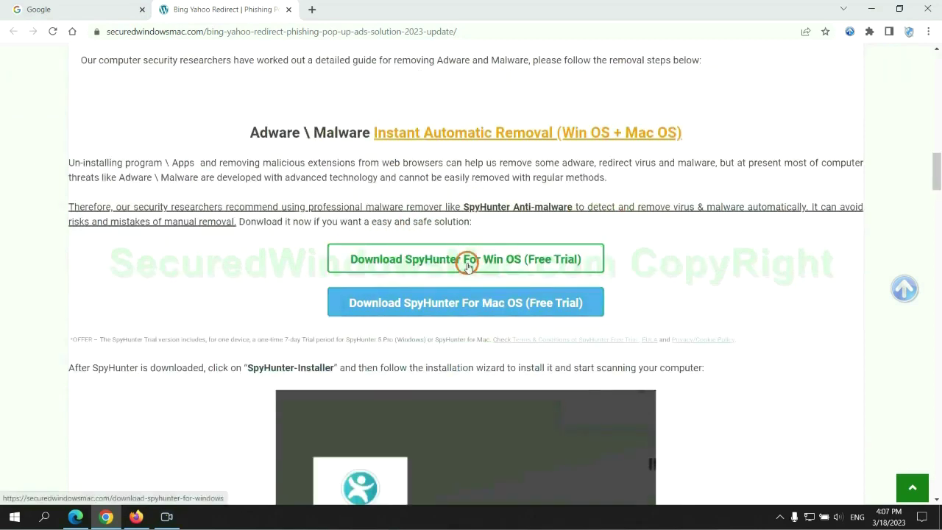
scroll(476, 296, down, 1)
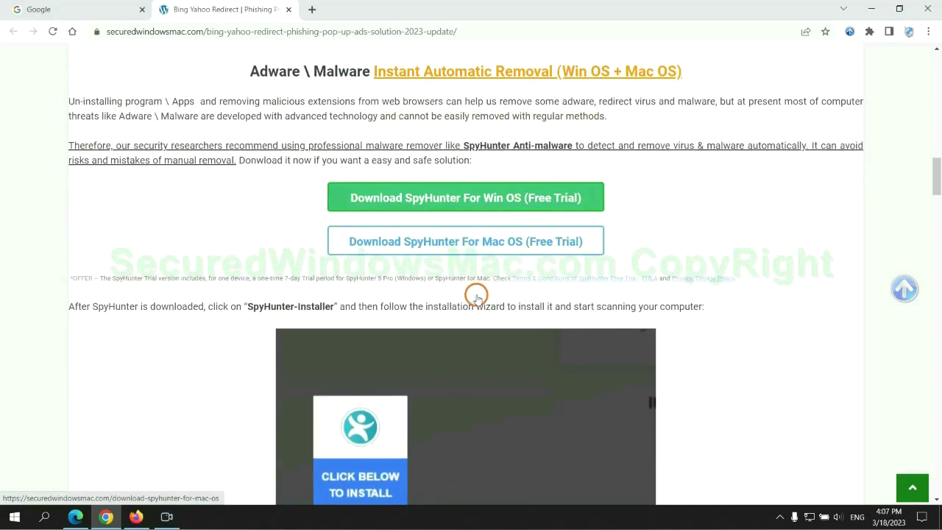
scroll(476, 296, down, 1)
click(476, 142)
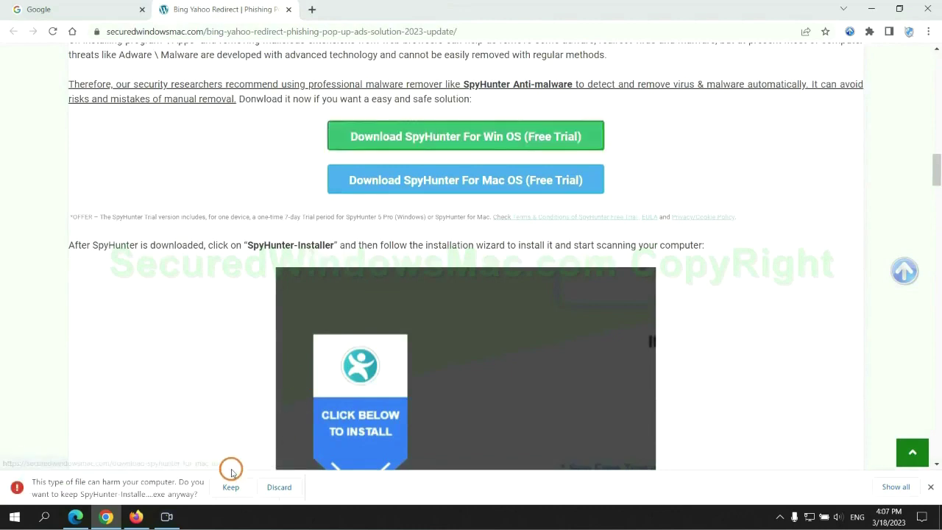
click(231, 486)
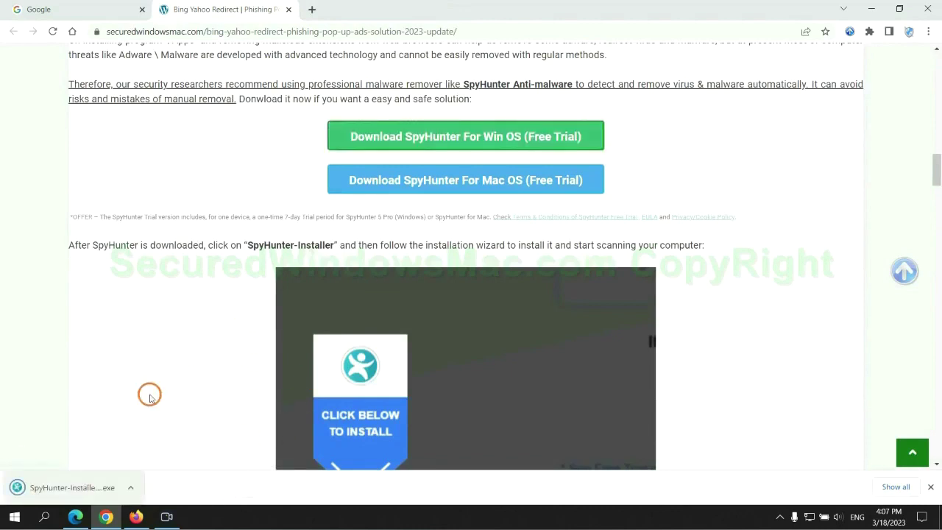
Run the downloaded SpyHunter installer, continue past its introduction and accept the terms to install it.
click(90, 490)
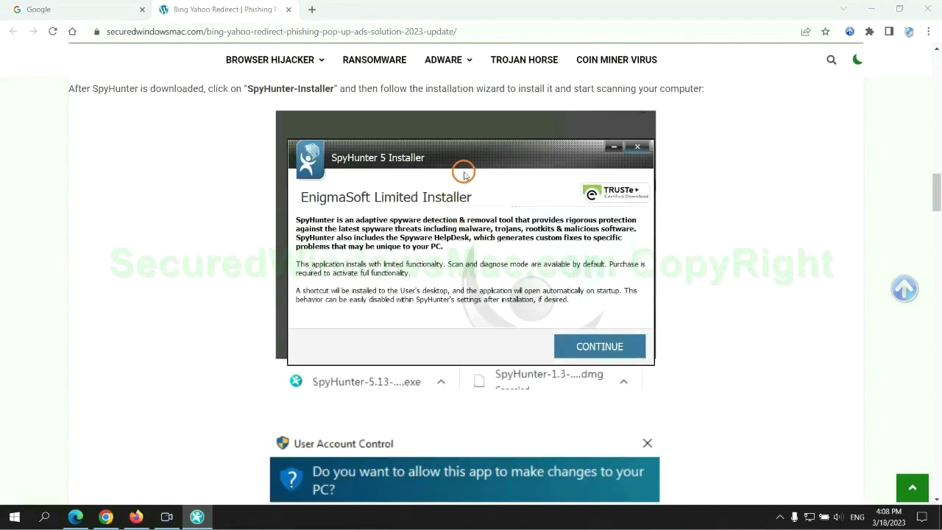
click(619, 346)
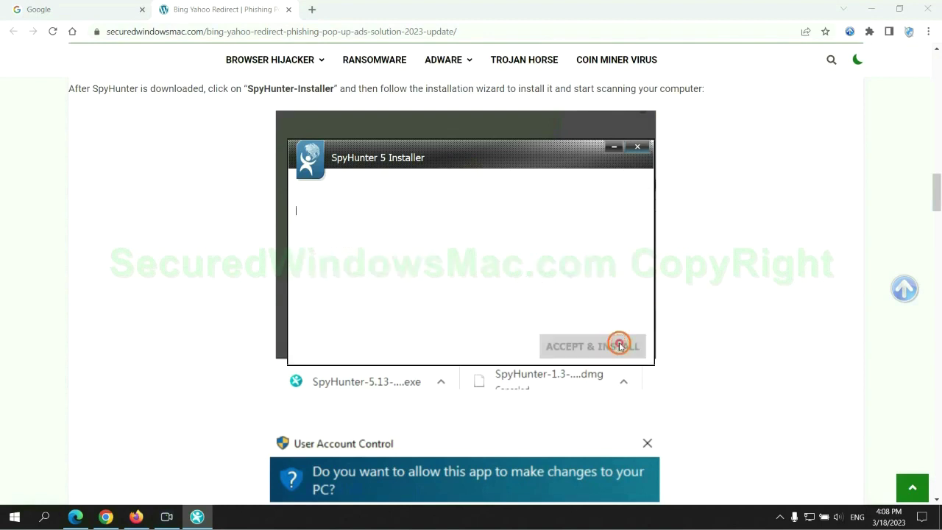
click(478, 316)
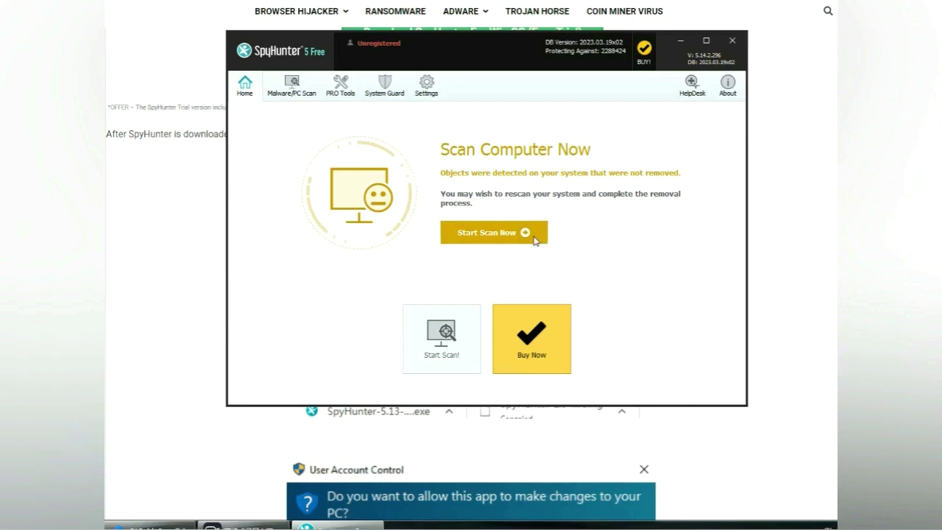
Scan the computer with SpyHunter, proceed to removing the detected objects and choose the 7-day free trial.
click(494, 232)
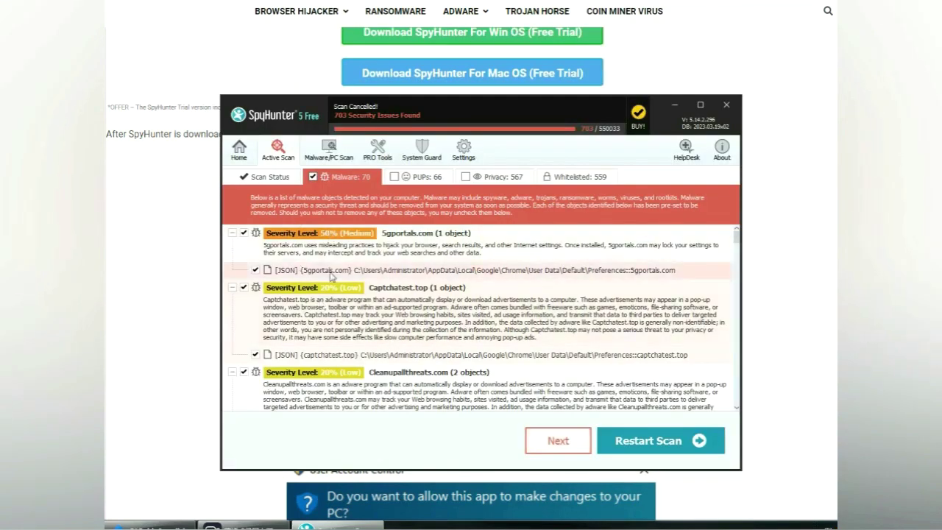
click(558, 441)
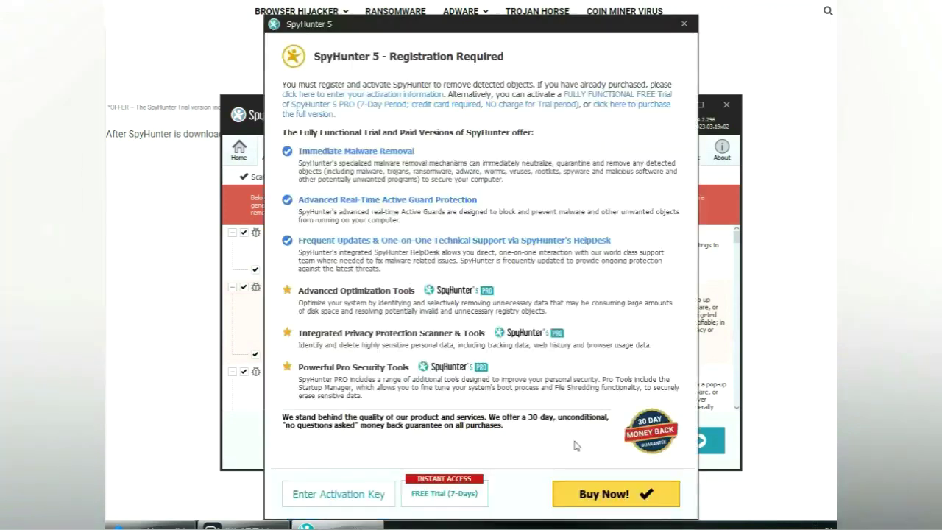
click(446, 493)
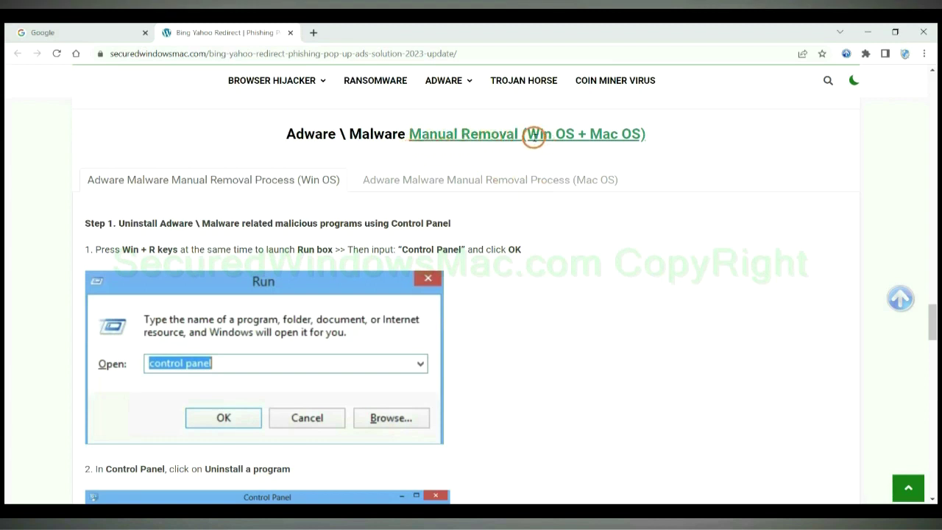
Review the guide's Manual Removal section for Win OS, focusing on Step 1 about uninstalling malicious programs with Control Panel.
drag(527, 134, 570, 134)
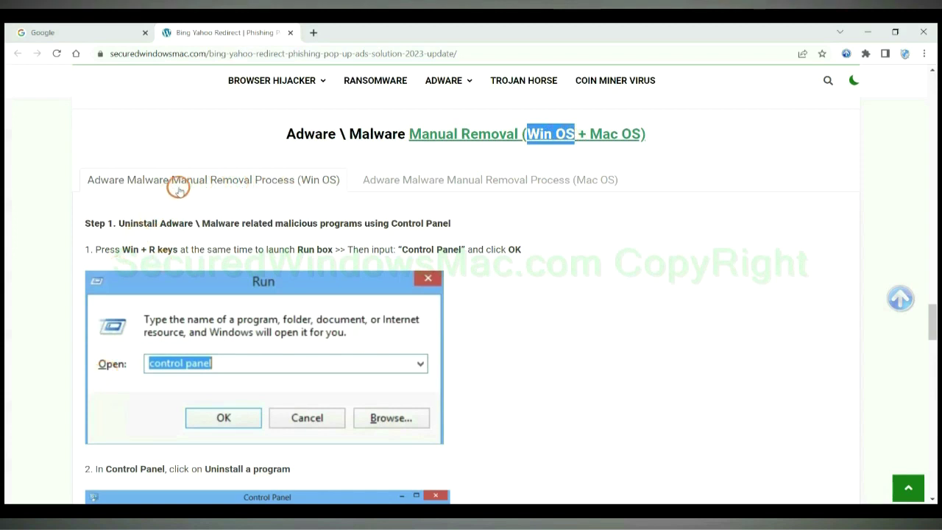
drag(589, 134, 645, 134)
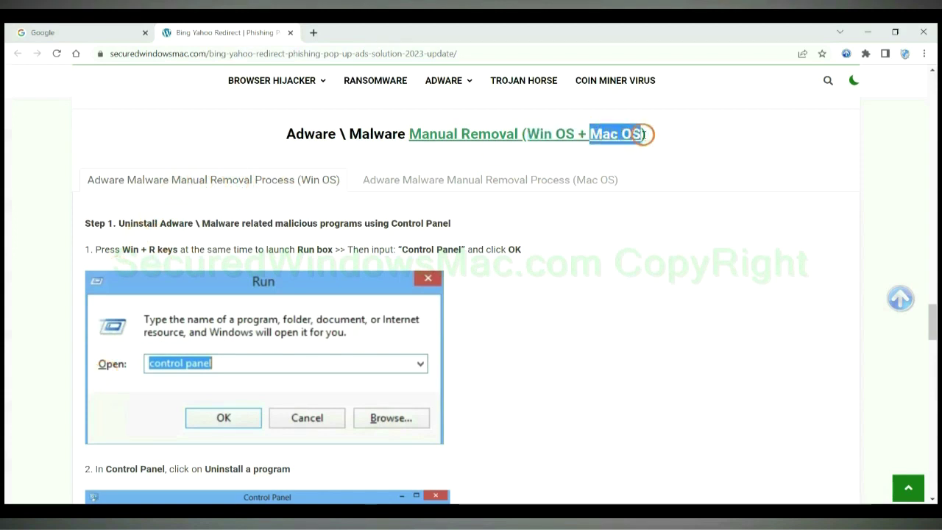
click(482, 178)
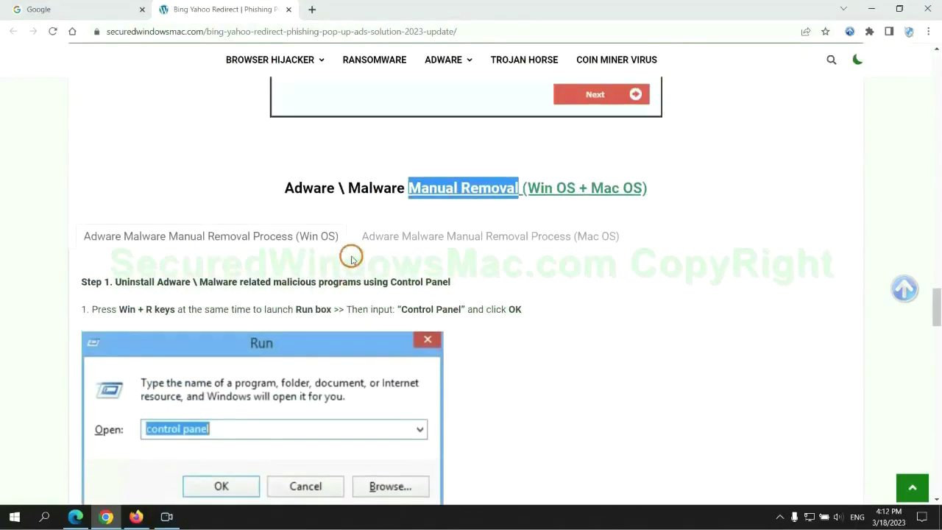
scroll(309, 247, down, 2)
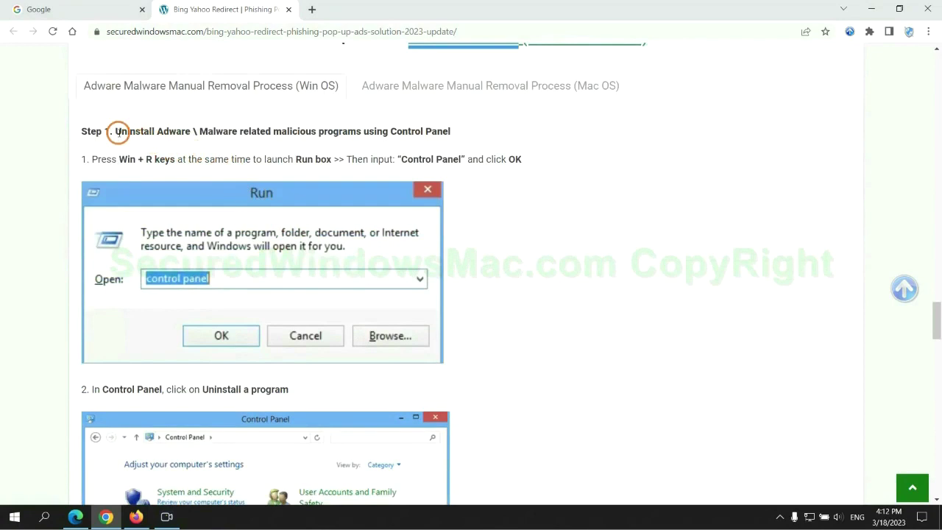
drag(116, 134, 362, 135)
click(625, 191)
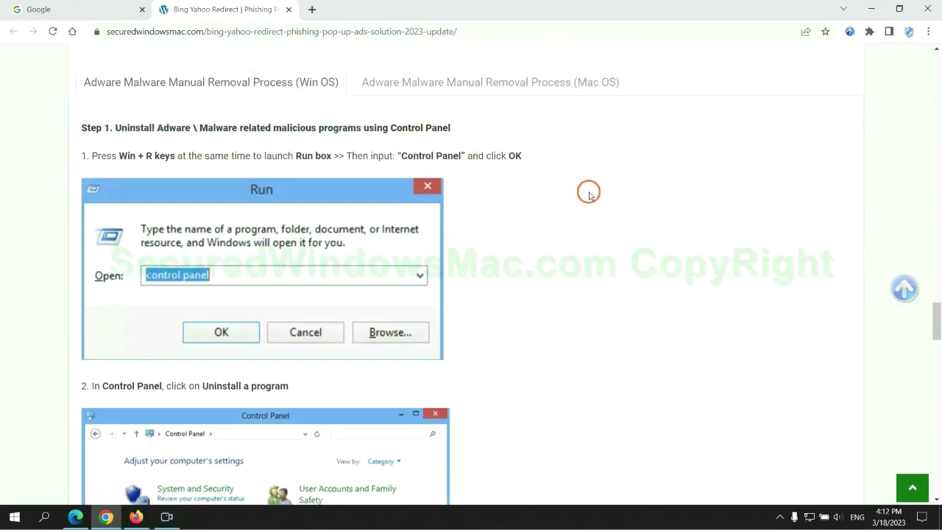
scroll(589, 191, down, 2)
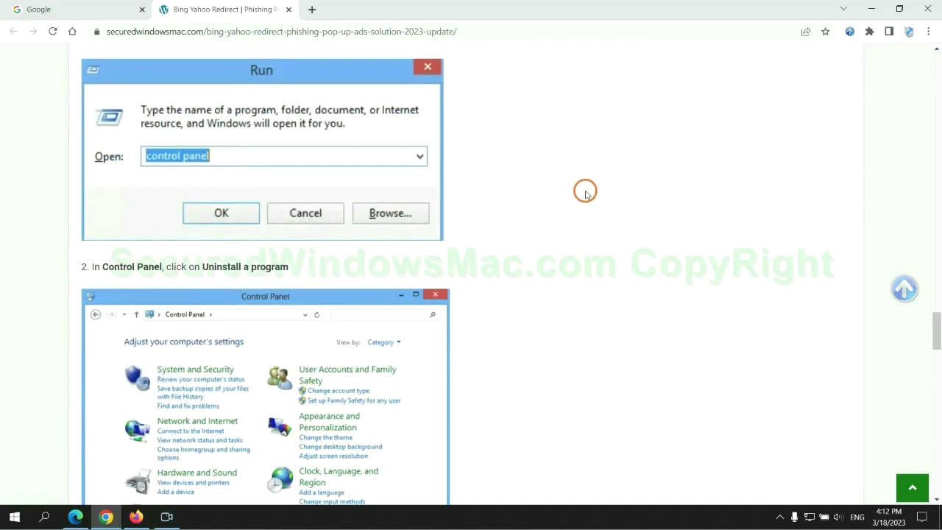
Launch Control Panel from the Windows Run box with the command "control panel".
key(super+r)
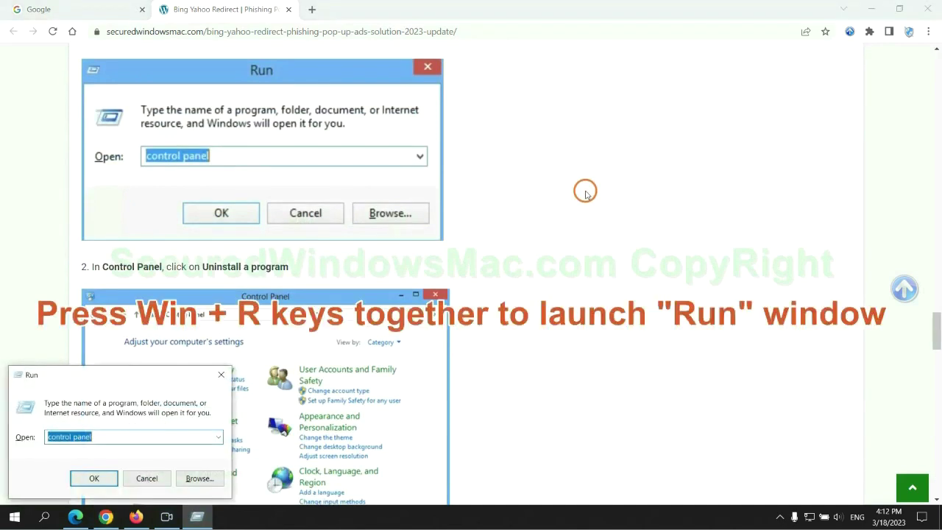
text(control)
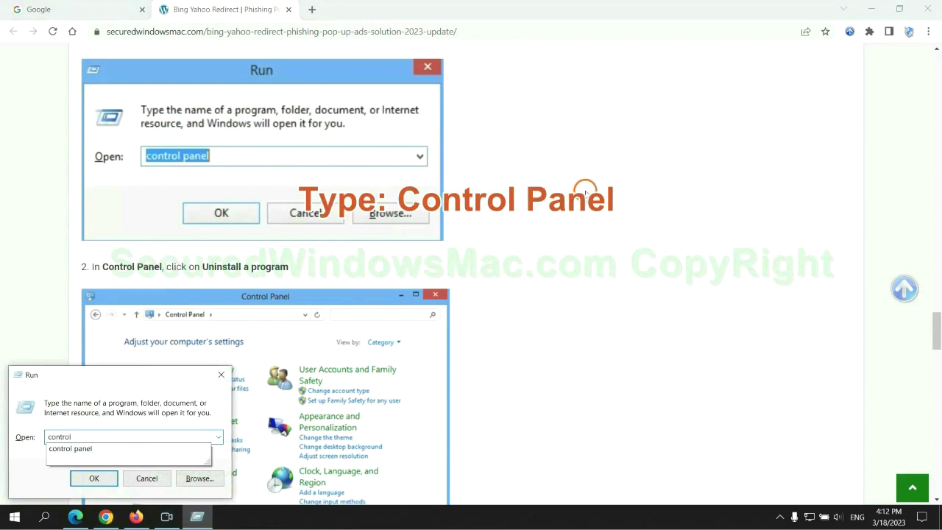
text( panel)
key(Return)
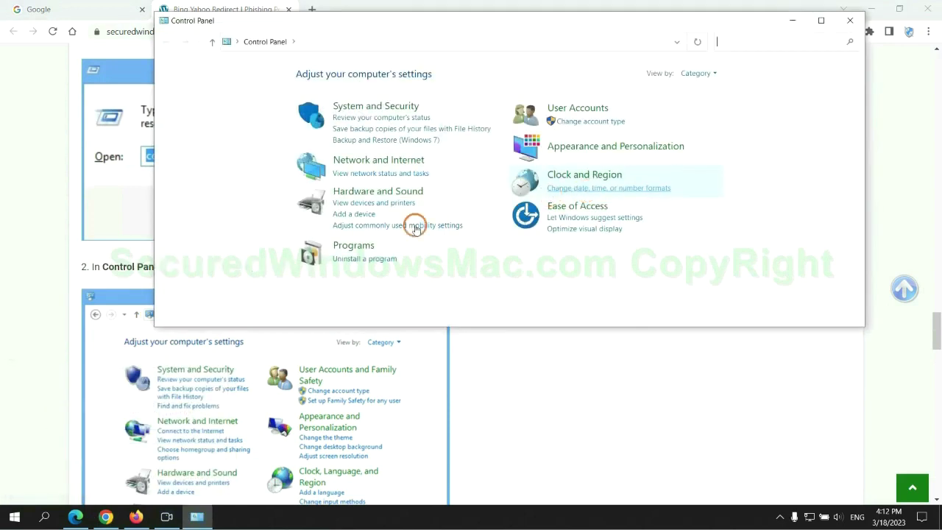
Open the list of installed programs, check the Uninstall/Change option for Lantern, and close the window without uninstalling.
click(370, 259)
click(327, 175)
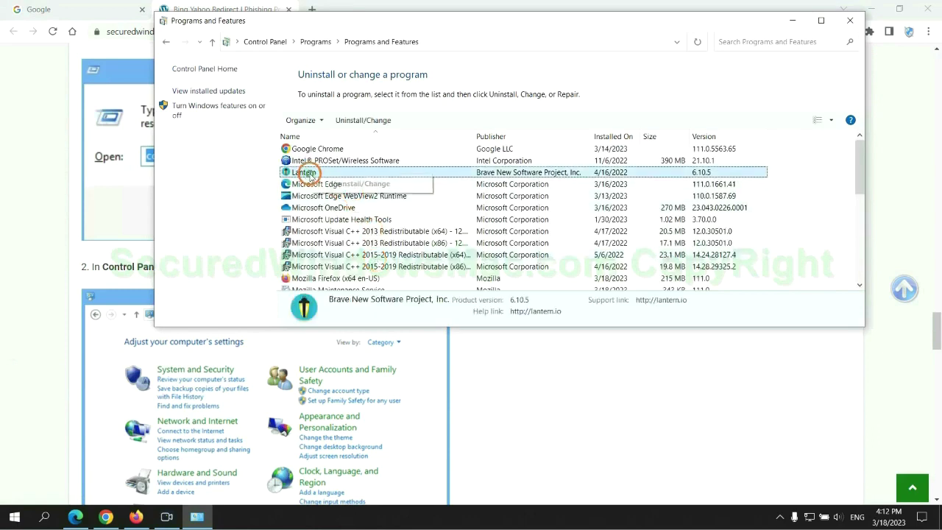
click(850, 21)
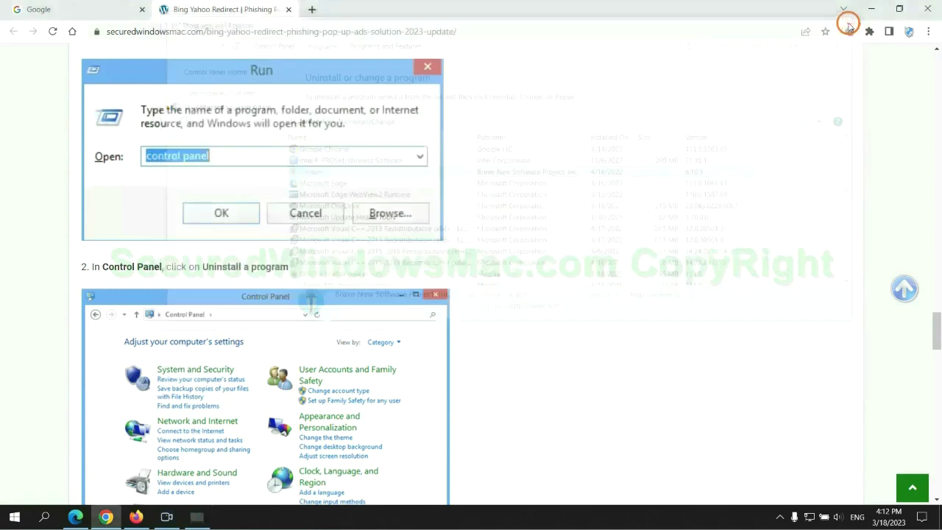
Read the guide's Step 2 on removing malicious extensions from Microsoft Edge, Chrome, Firefox and IE.
scroll(276, 315, down, 5)
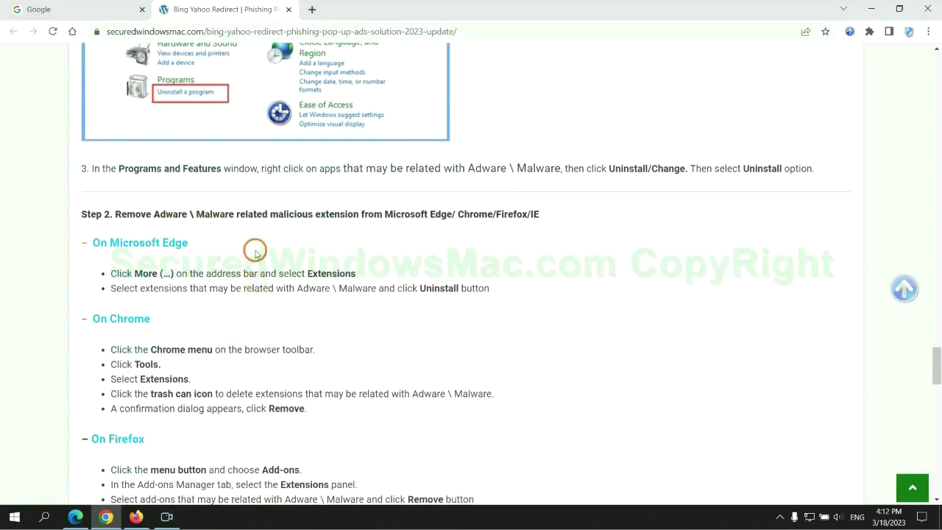
drag(266, 215, 361, 216)
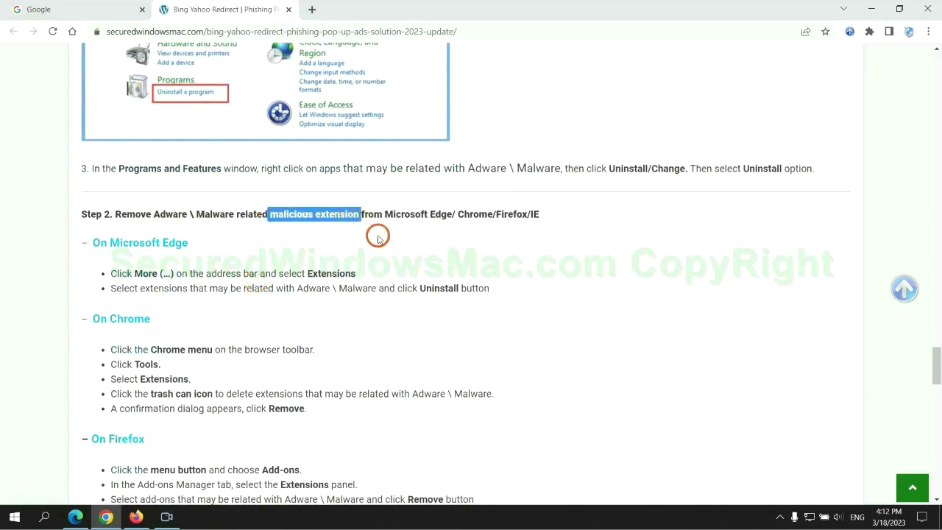
click(378, 239)
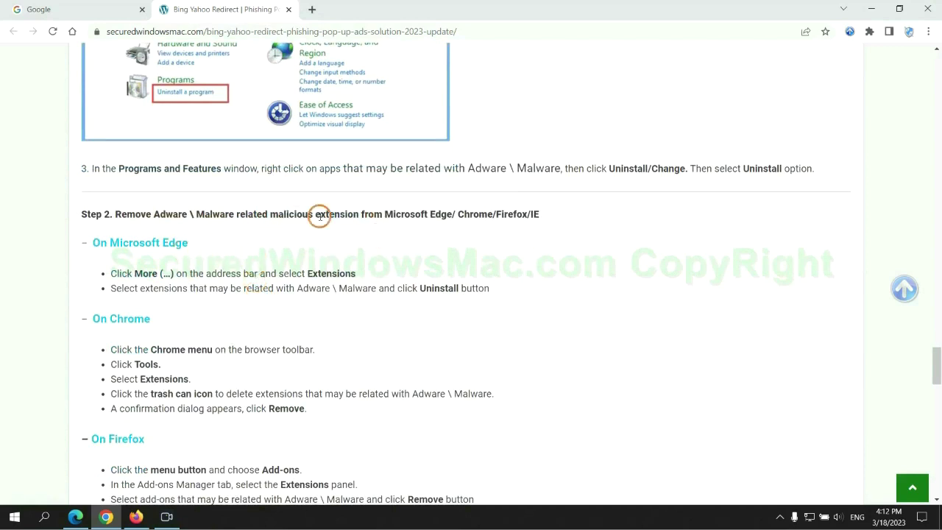
Switch to Microsoft Edge, remove the McAfee WebAdvisor extension and close the extensions page.
click(76, 515)
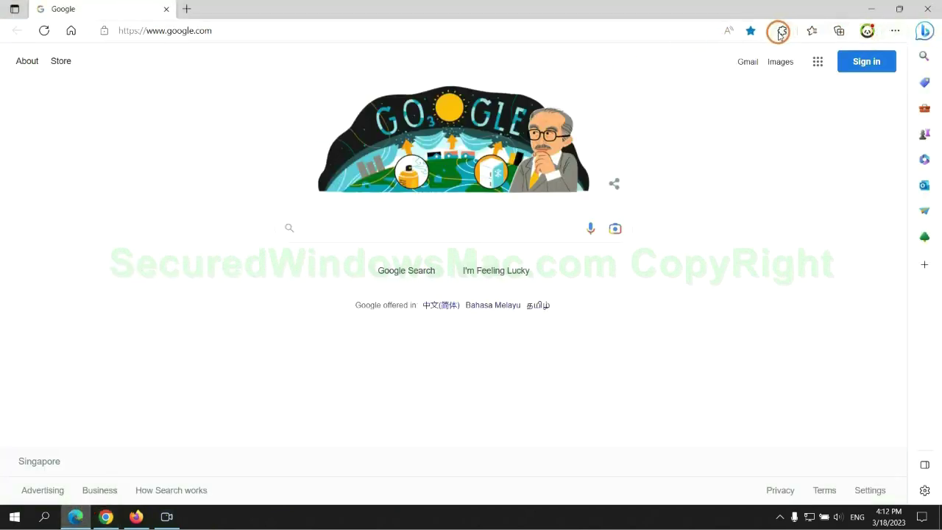
click(781, 33)
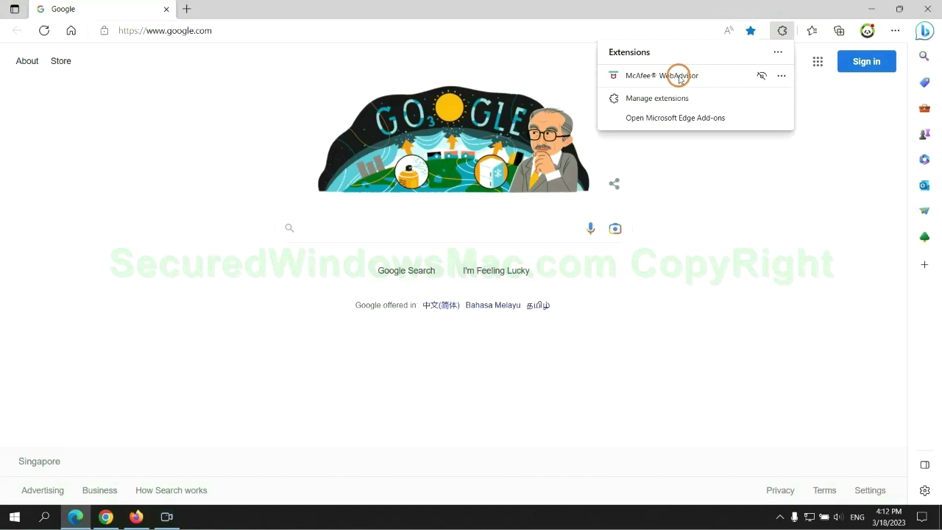
click(653, 97)
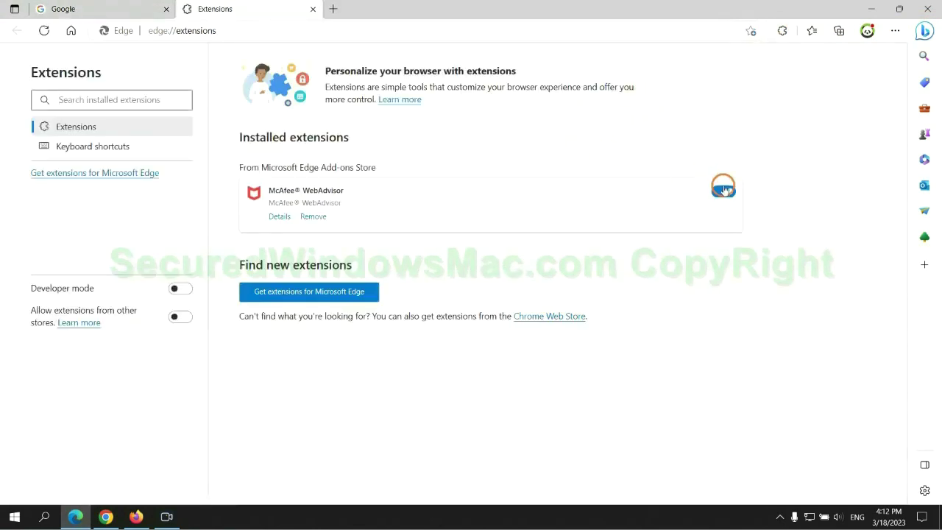
click(314, 218)
click(679, 116)
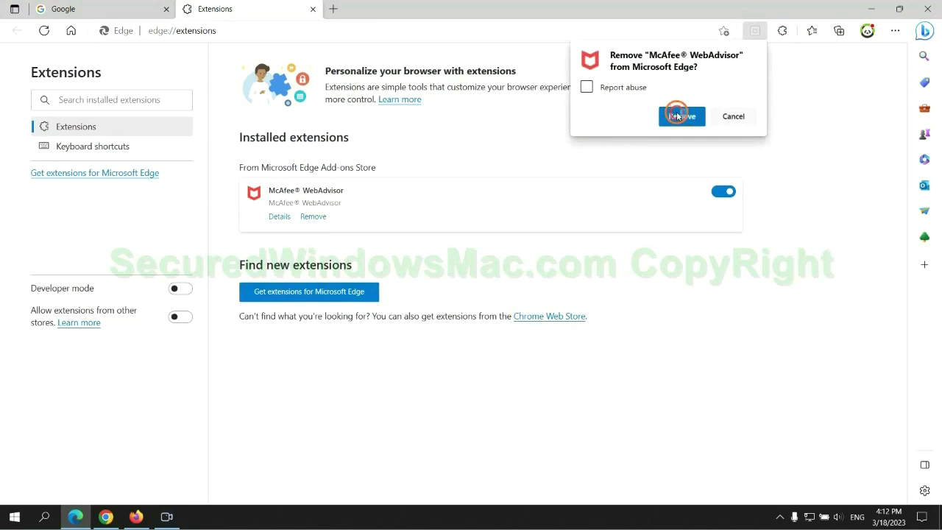
click(313, 9)
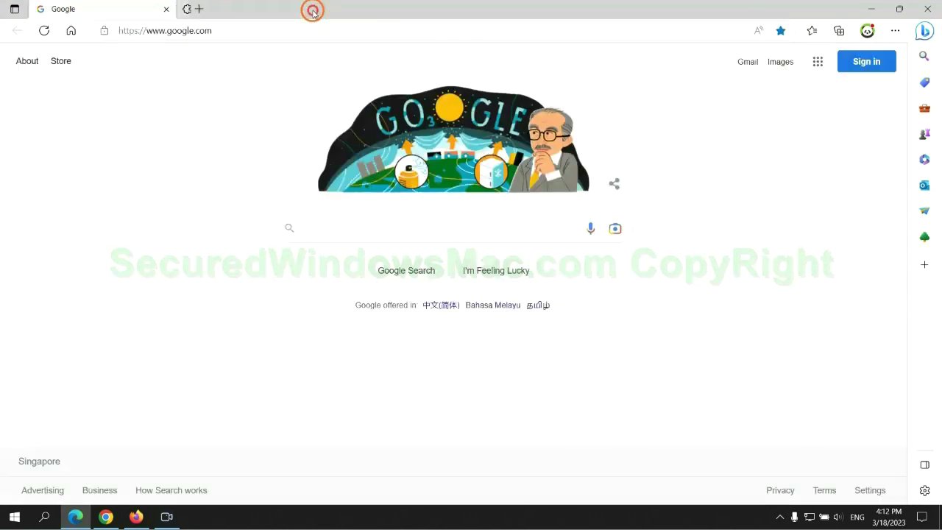
Switch to Chrome, remove the Ecosia extension and close the feedback page it opens.
click(115, 522)
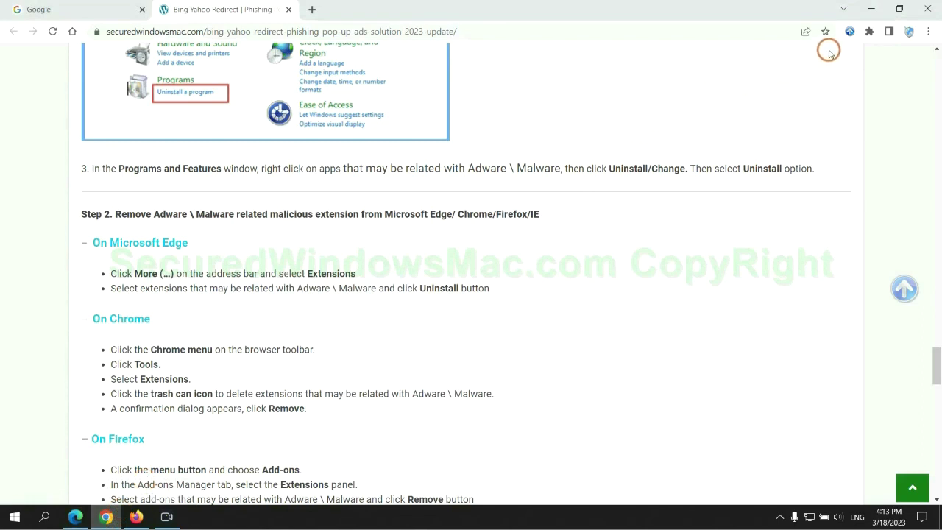
click(870, 31)
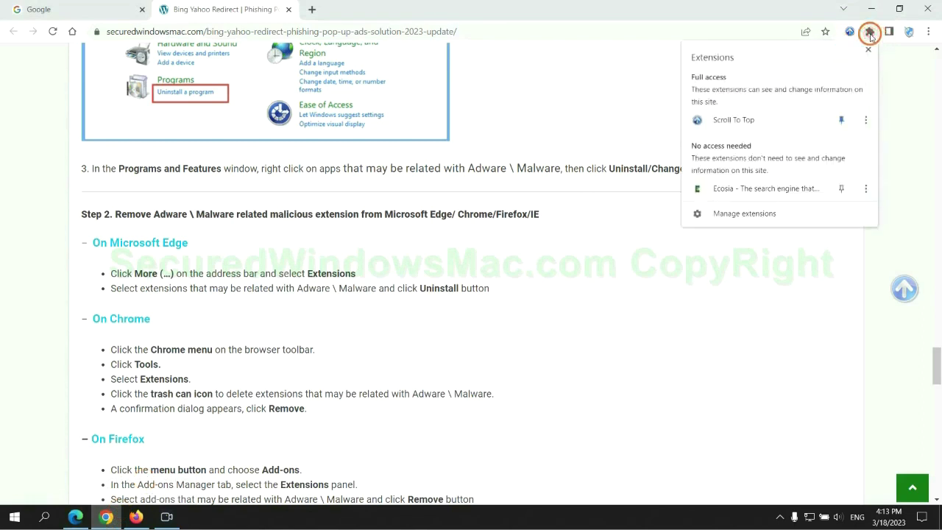
click(762, 215)
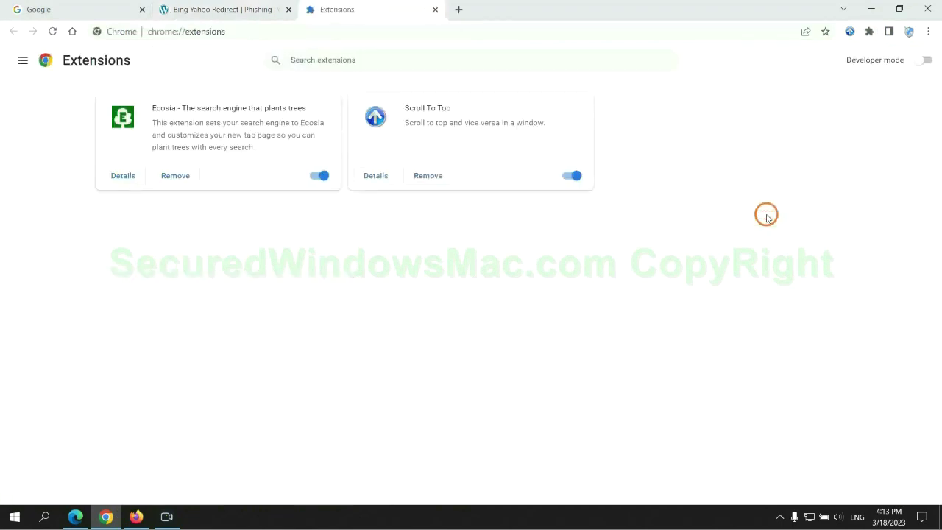
click(175, 174)
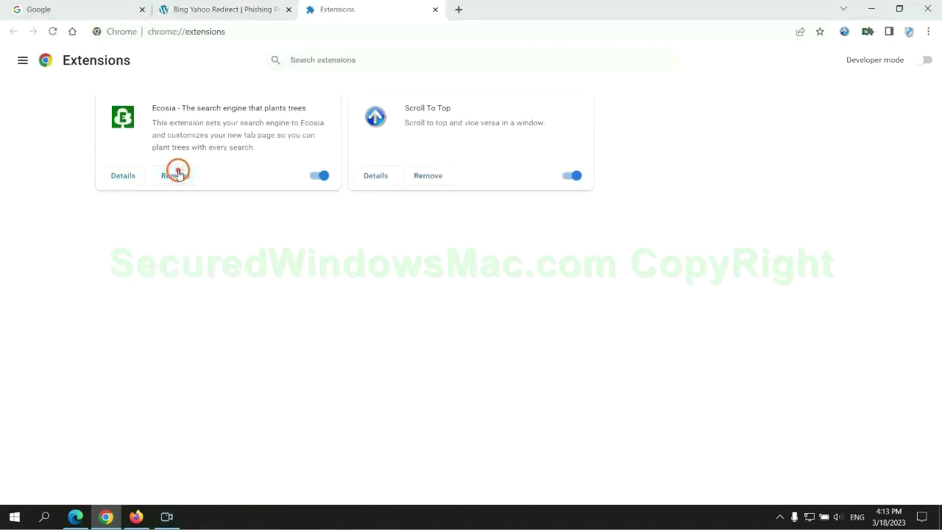
click(783, 131)
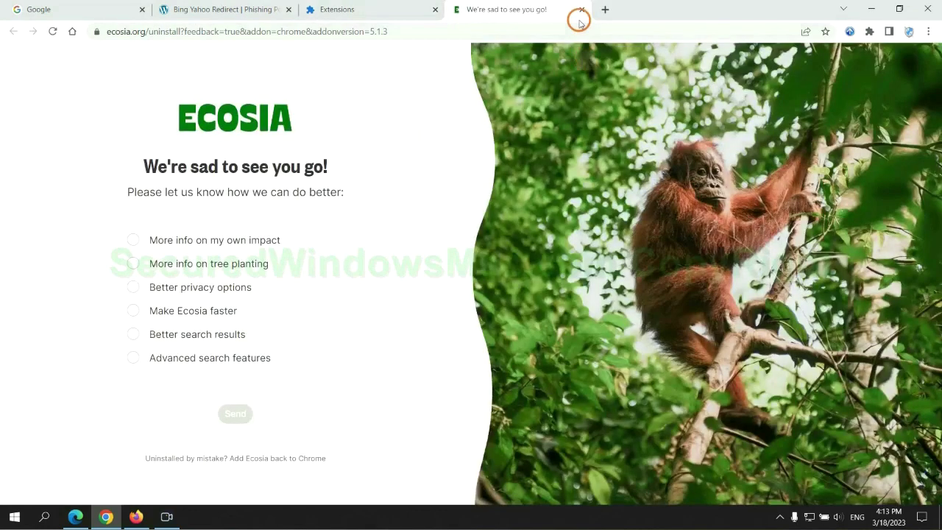
click(581, 9)
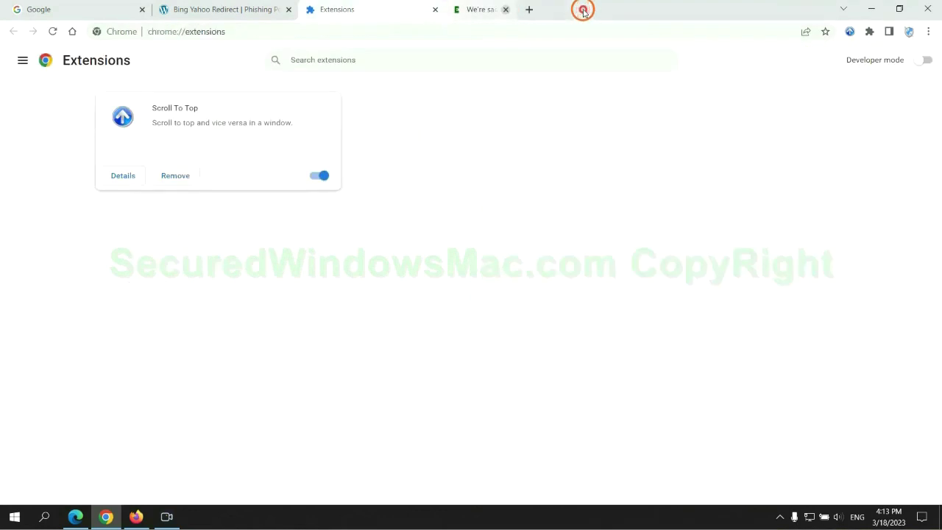
Switch to Firefox and remove the Enhancer for YouTube extension in the Add-ons Manager.
click(136, 517)
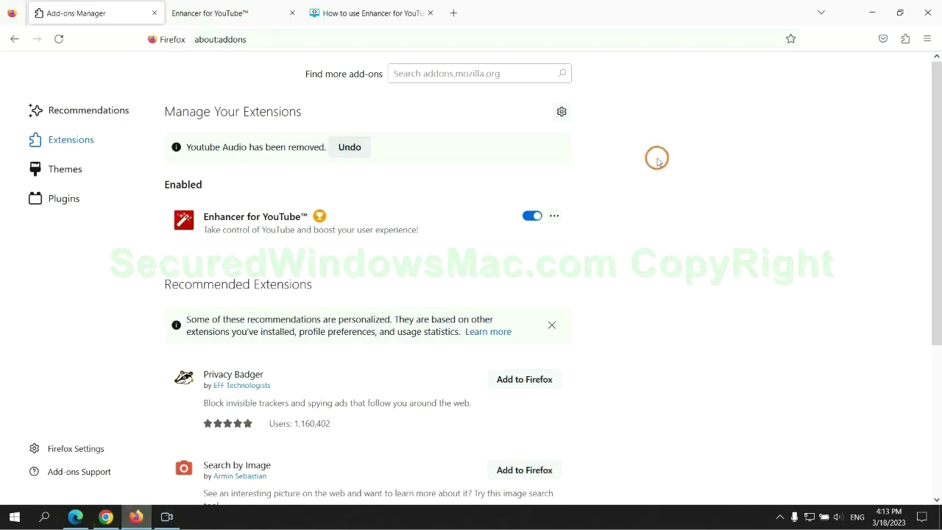
click(905, 40)
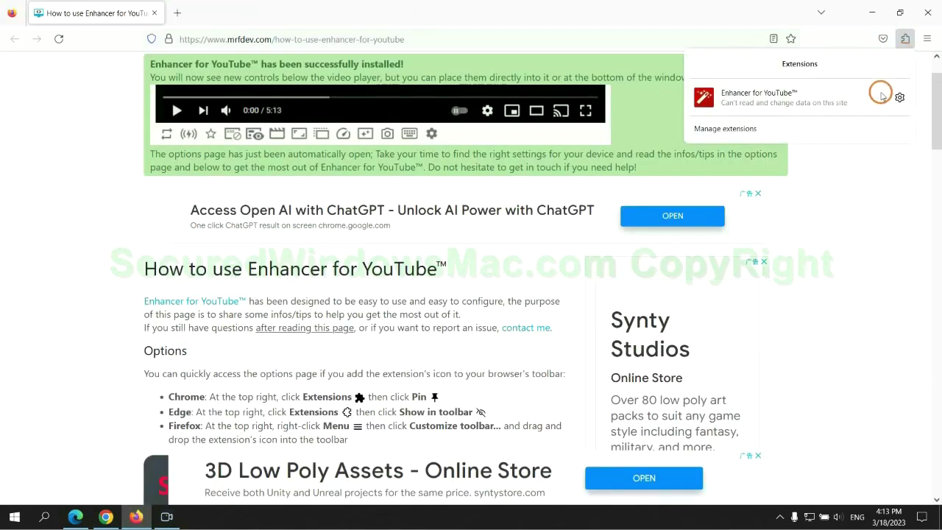
click(810, 127)
click(554, 180)
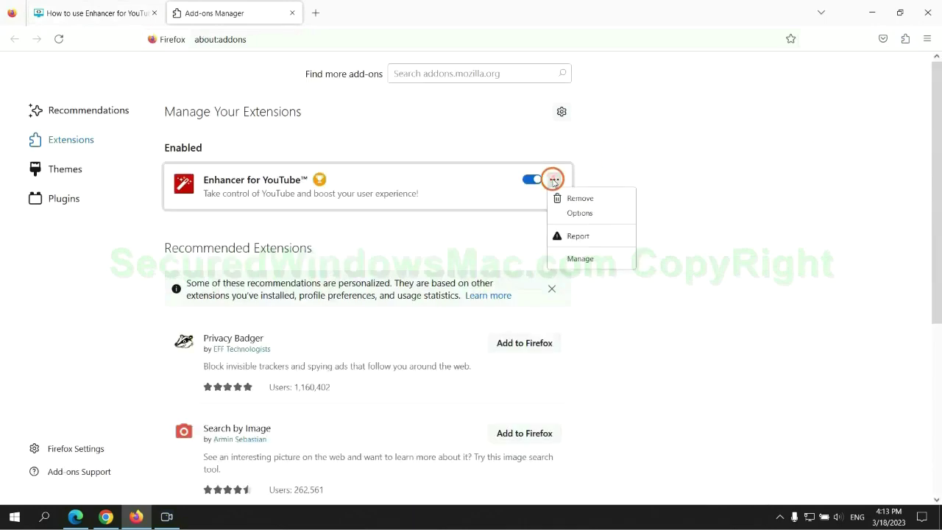
click(579, 198)
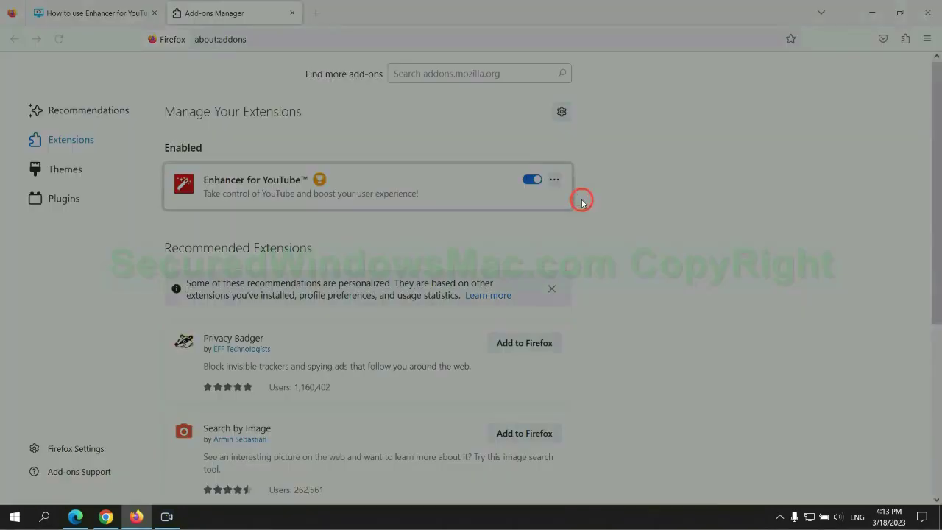
click(525, 119)
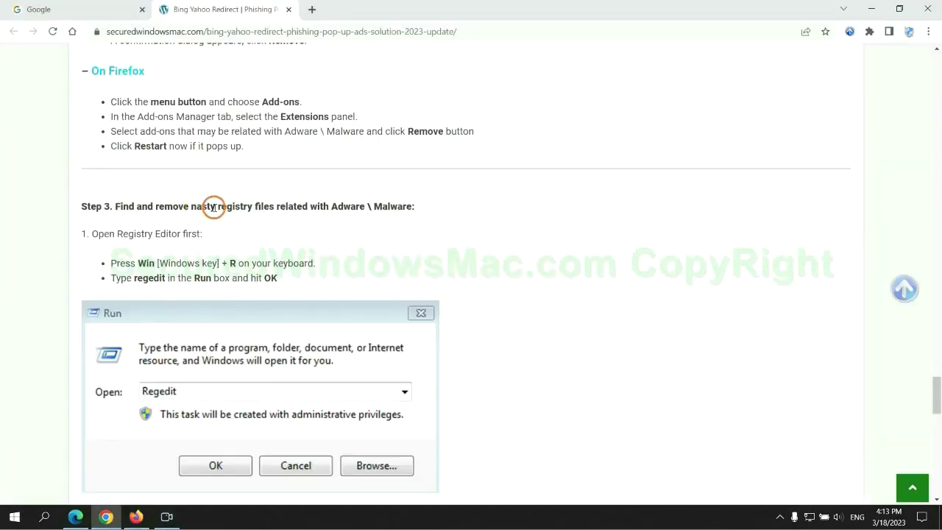
Read the guide's Step 3 on registry files and launch Registry Editor from the Windows Run box with the command "regedit".
drag(218, 206, 273, 230)
click(272, 230)
scroll(250, 199, down, 2)
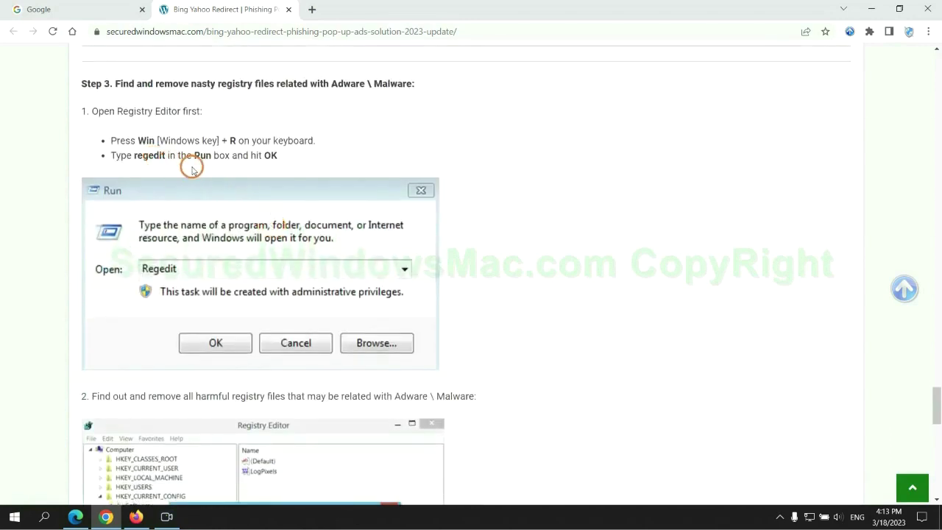
key(super+r)
text(r)
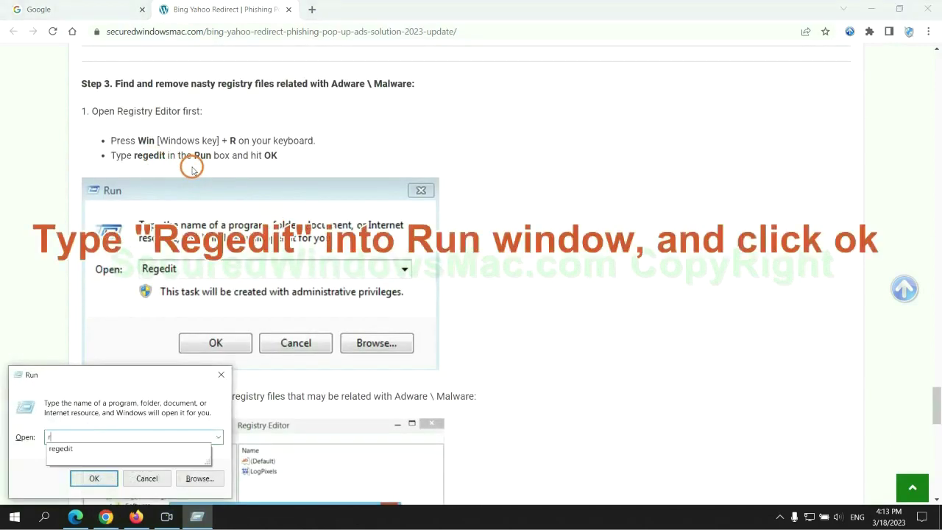
text(egedit)
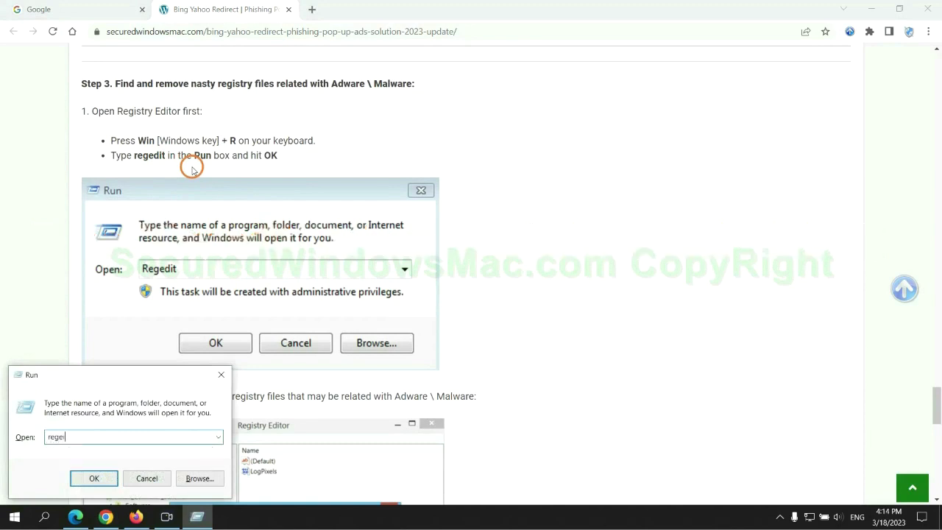
key(Return)
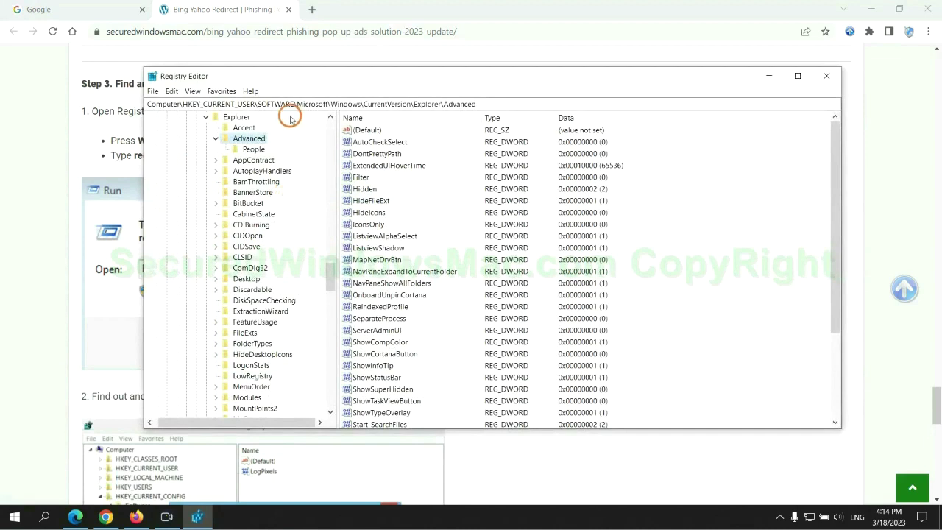
Search the registry for "Apps" and check the actions available for the matching value.
click(171, 90)
click(203, 174)
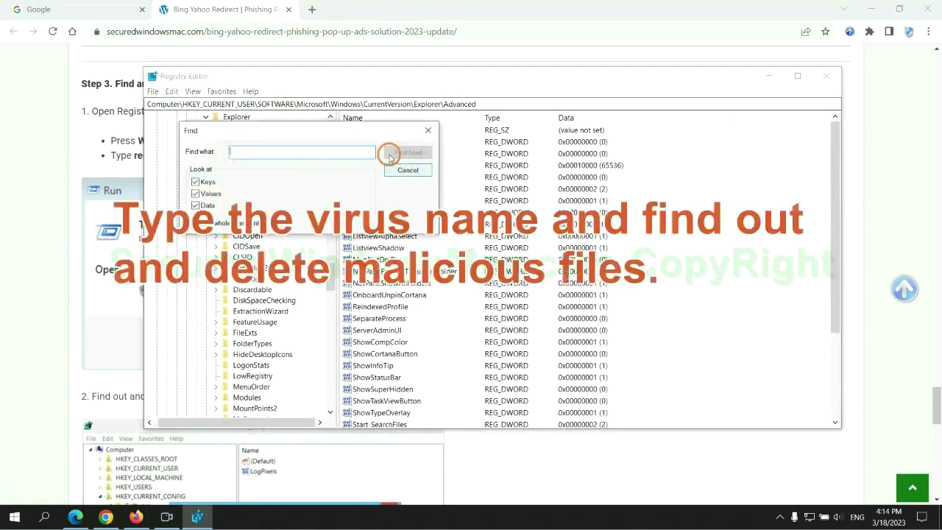
text(App)
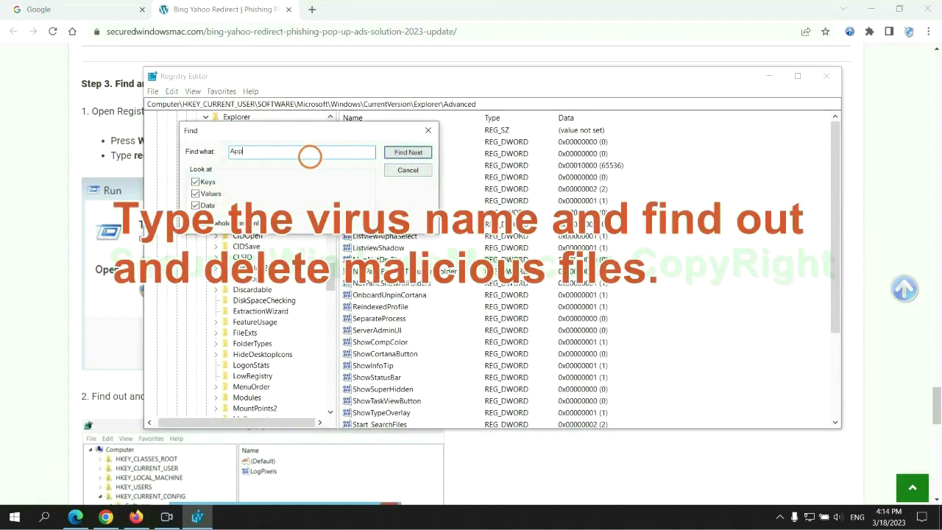
text(s)
key(Return)
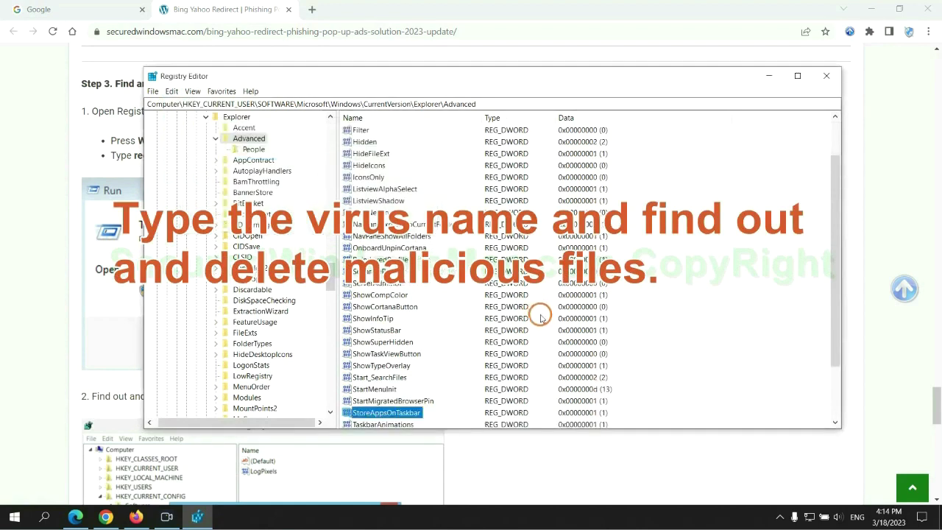
scroll(541, 317, down, 2)
right_click(424, 345)
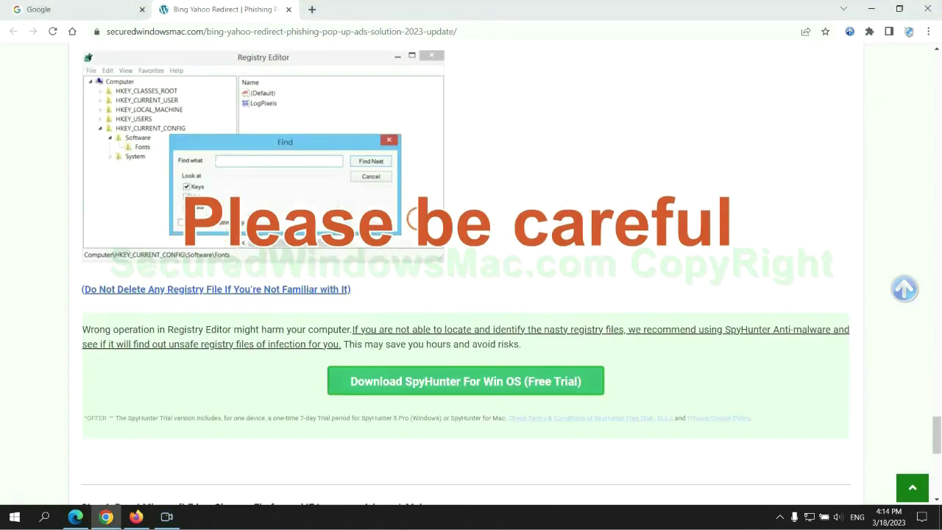
Read the guide's registry warning and Step 4 on resetting Microsoft Edge, Chrome, Firefox and IE.
scroll(417, 219, down, 1)
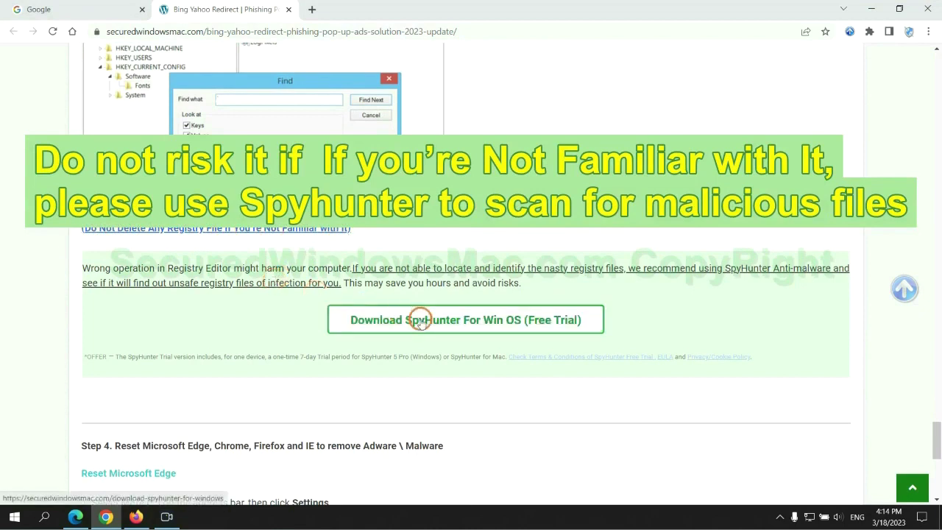
scroll(420, 320, down, 5)
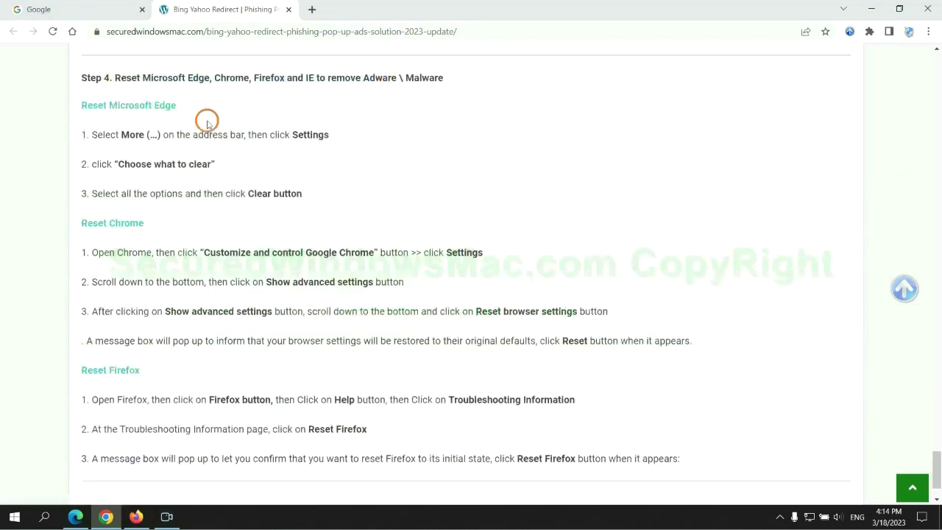
double_click(126, 77)
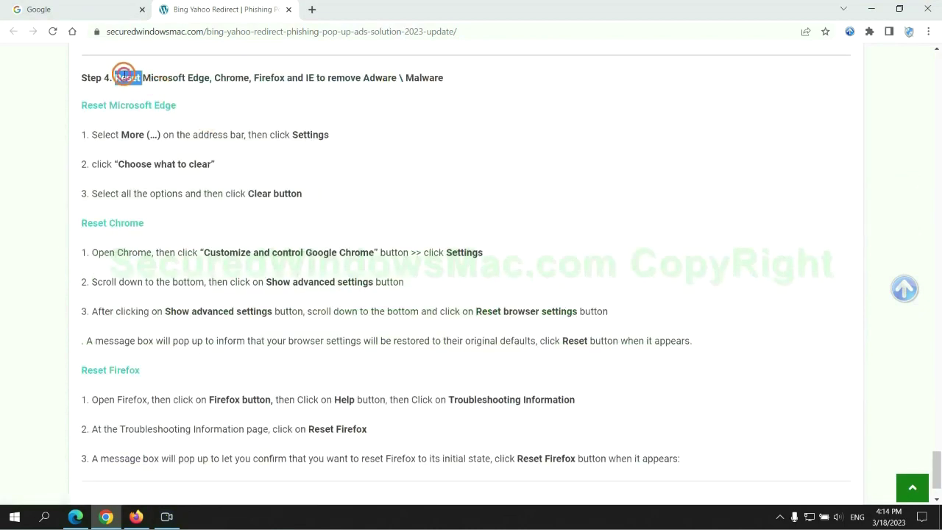
click(384, 95)
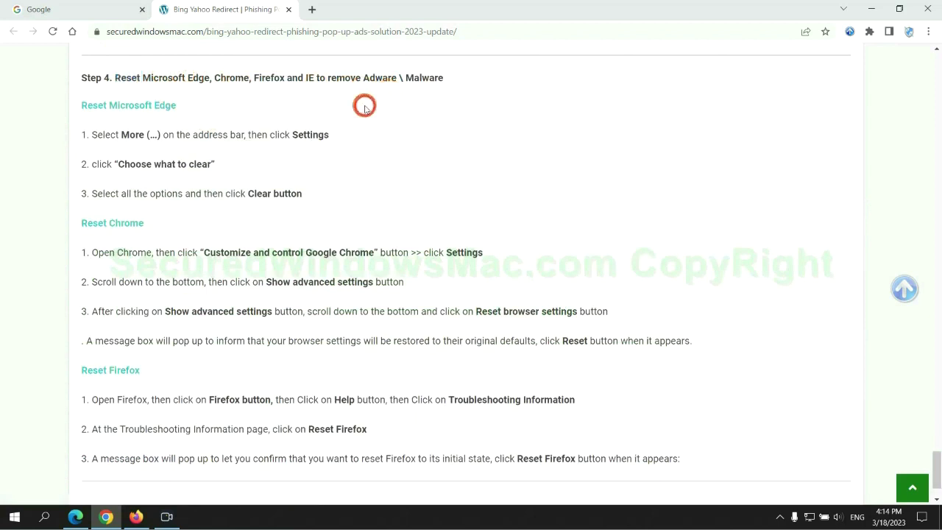
Switch to Microsoft Edge and open the choices for clearing browsing data now in the privacy settings.
click(73, 515)
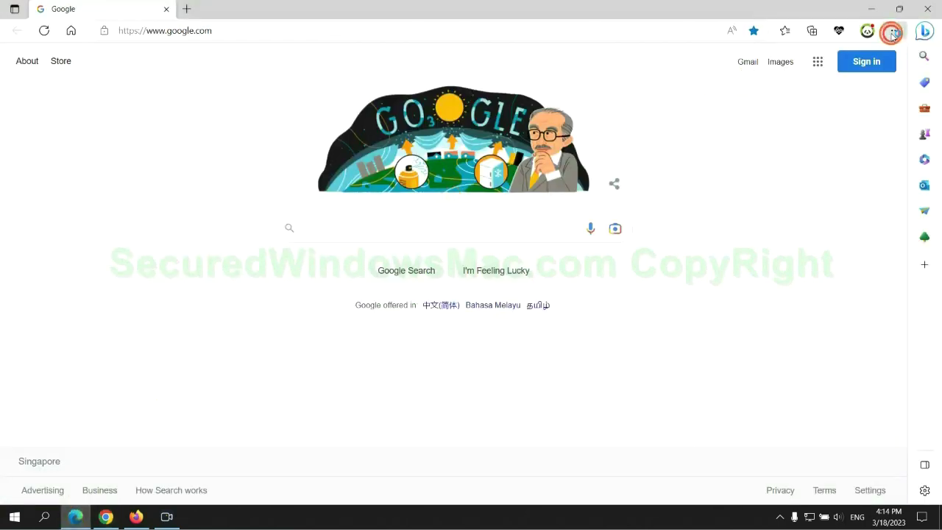
click(892, 33)
click(740, 453)
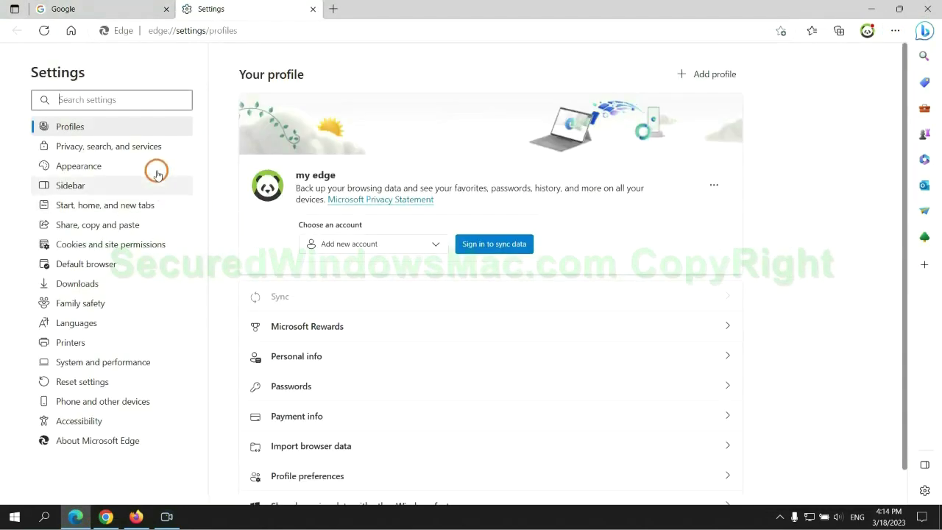
click(152, 147)
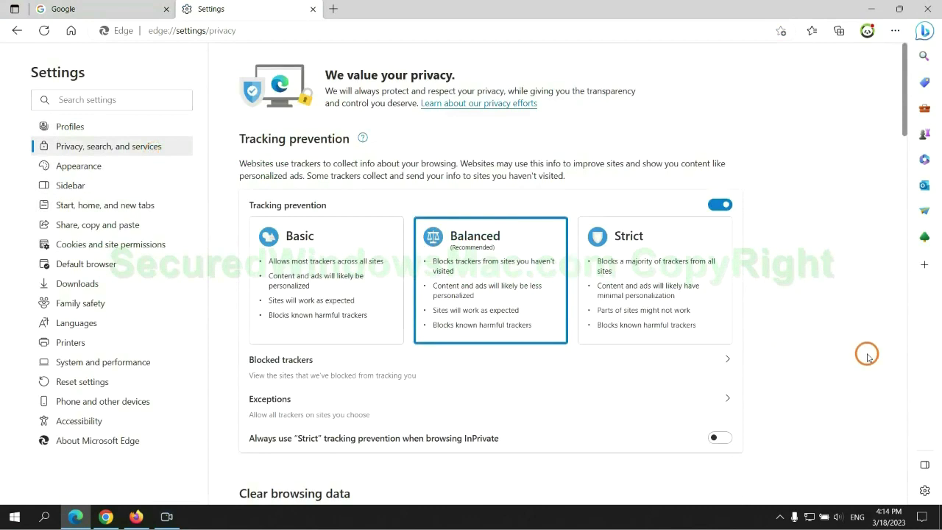
scroll(868, 356, down, 3)
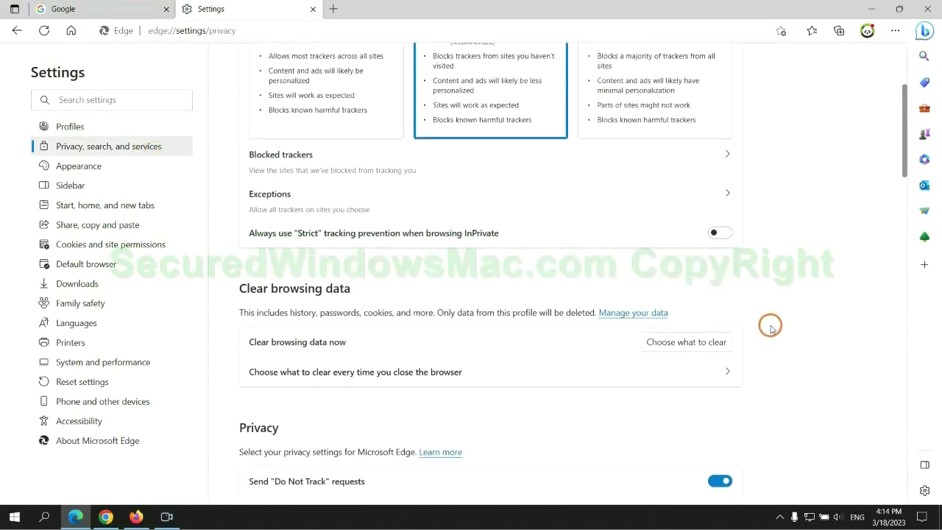
click(699, 343)
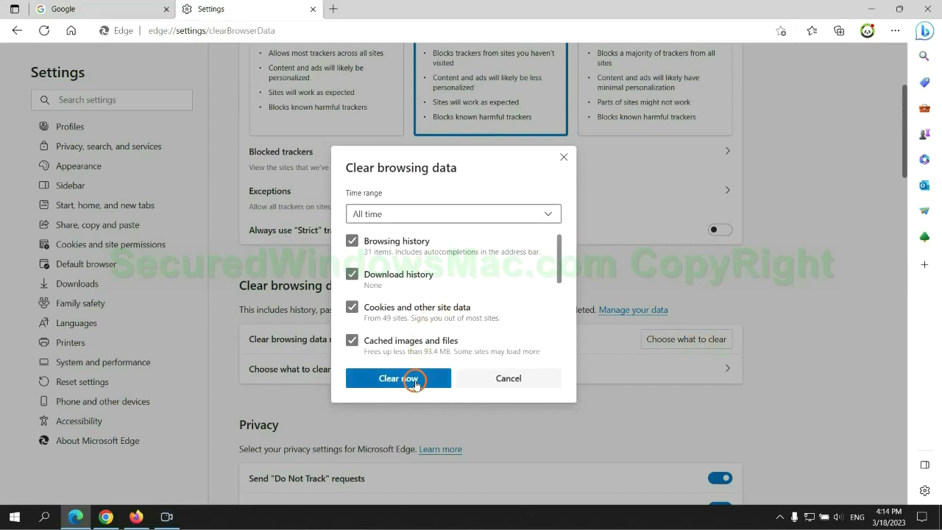
Switch to Chrome, search the settings for "reset" and restore the settings to their original defaults.
click(106, 517)
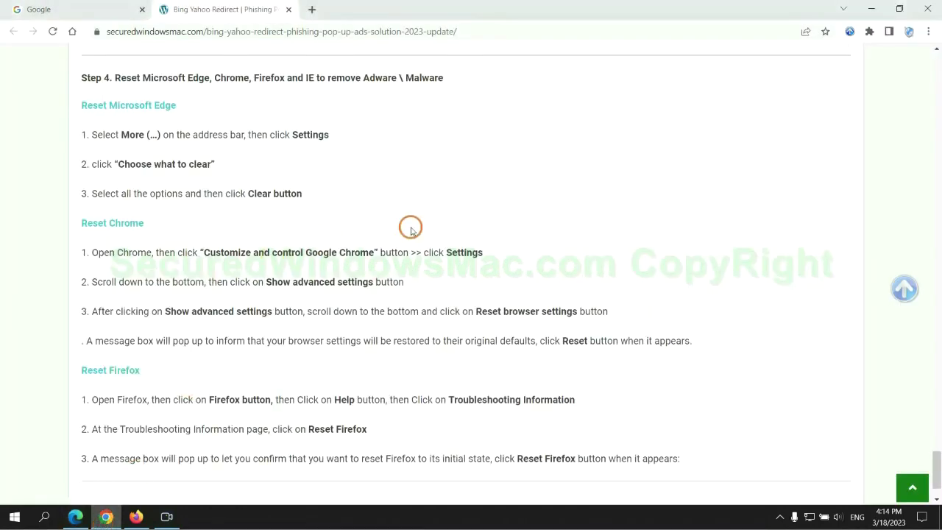
click(928, 33)
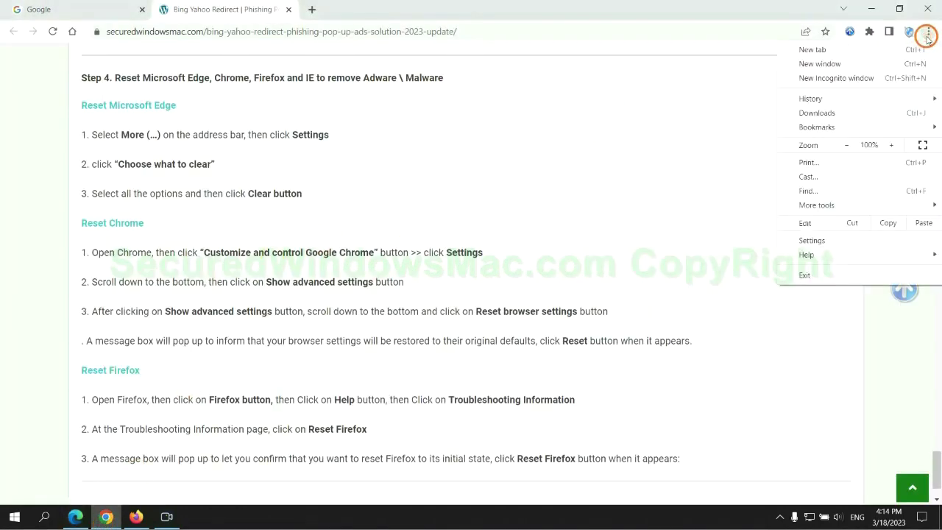
click(817, 240)
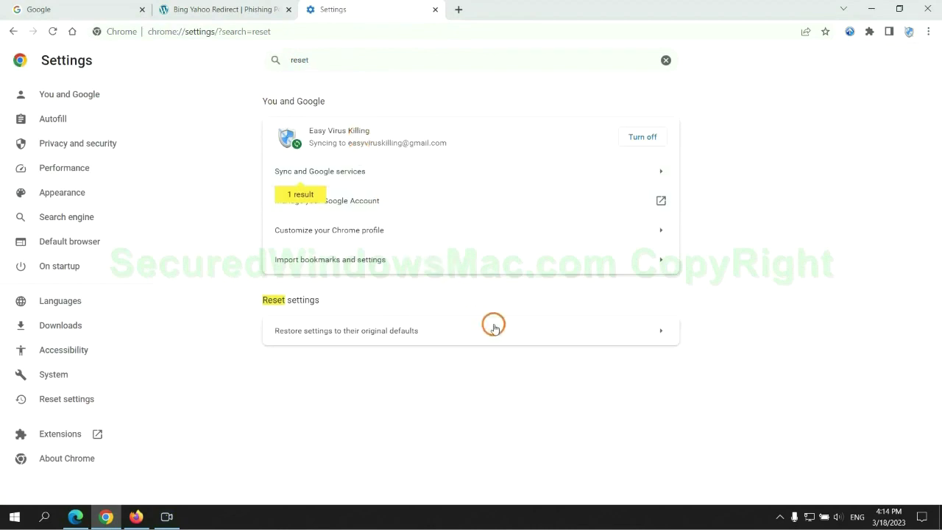
click(493, 327)
click(584, 320)
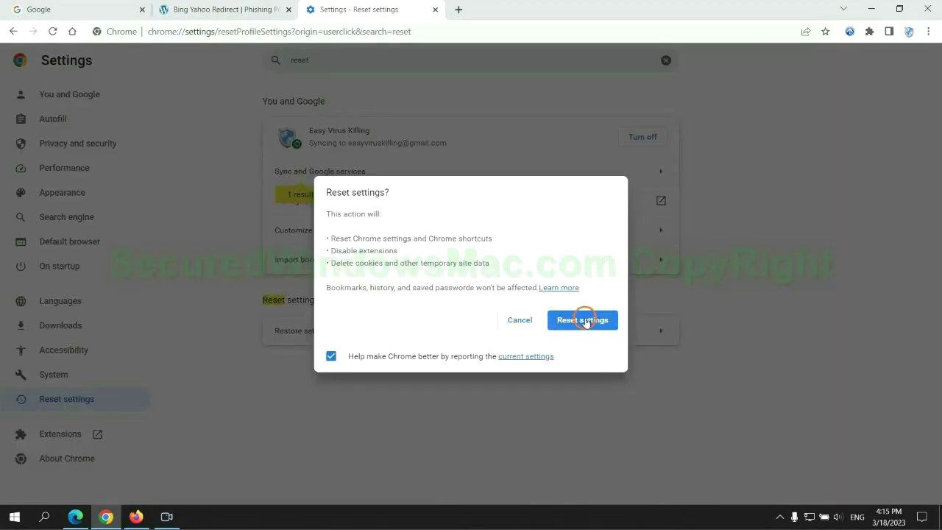
click(45, 439)
Switch to Firefox, open its troubleshooting information and bring up the request to refresh Firefox to default settings.
click(133, 517)
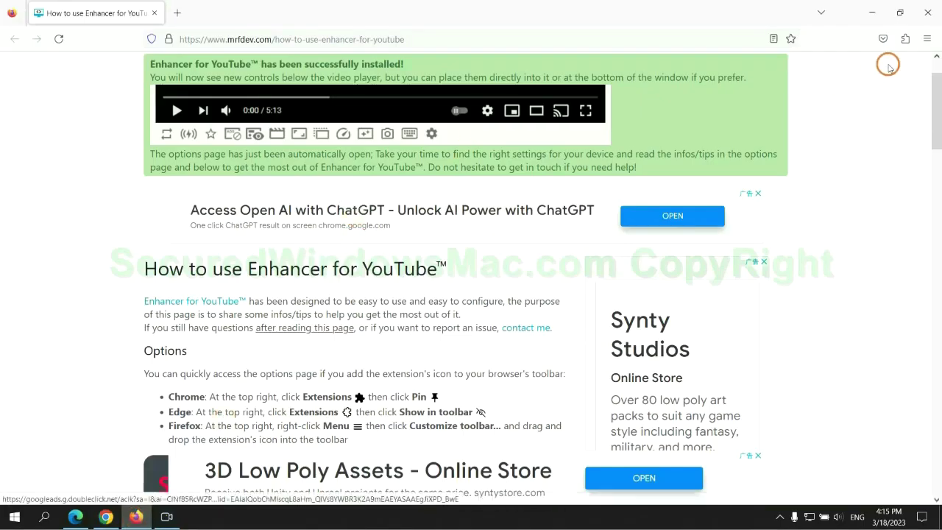
click(925, 42)
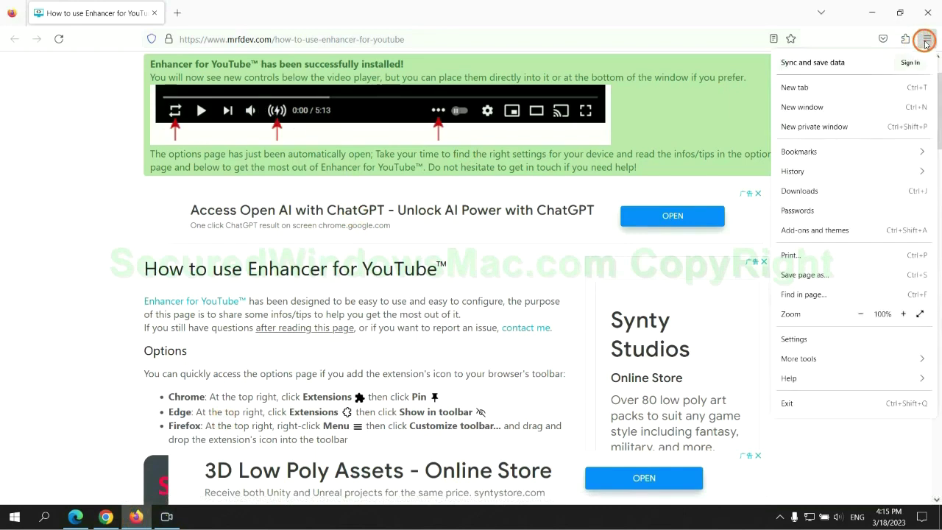
click(799, 376)
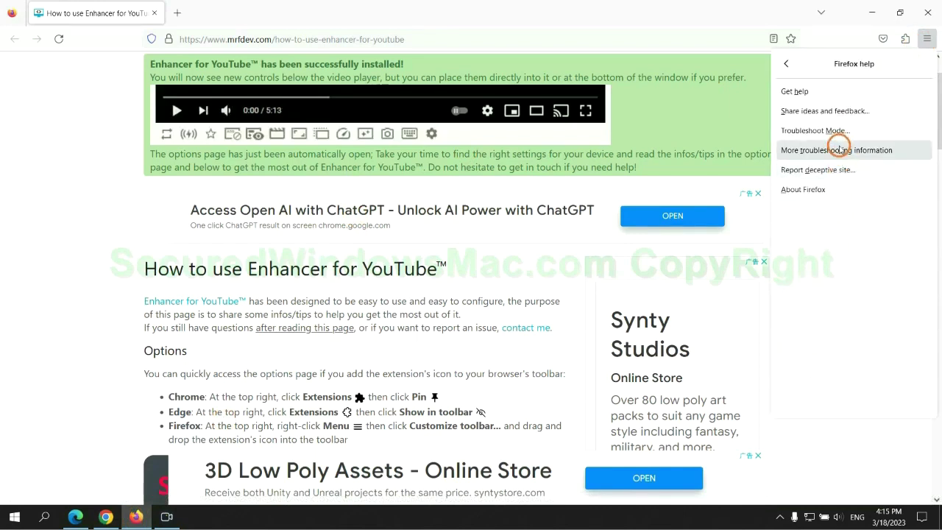
click(839, 149)
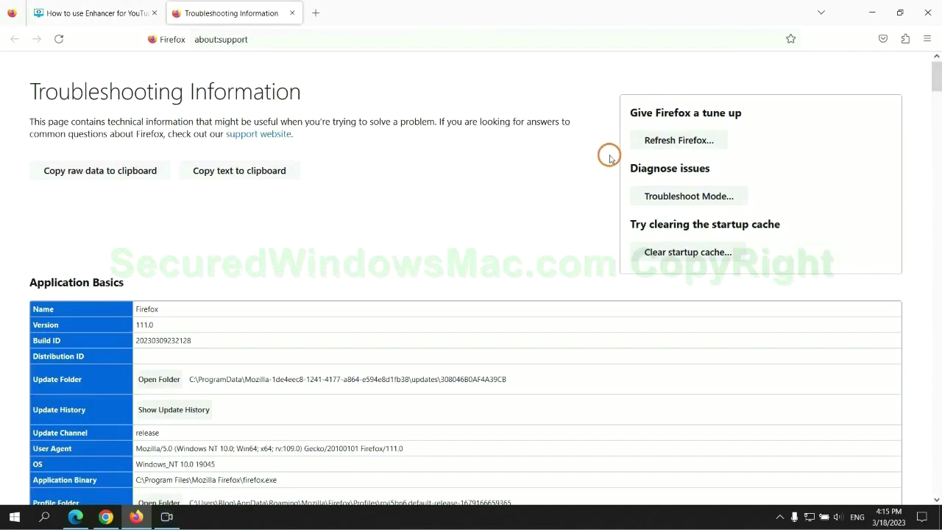
click(651, 143)
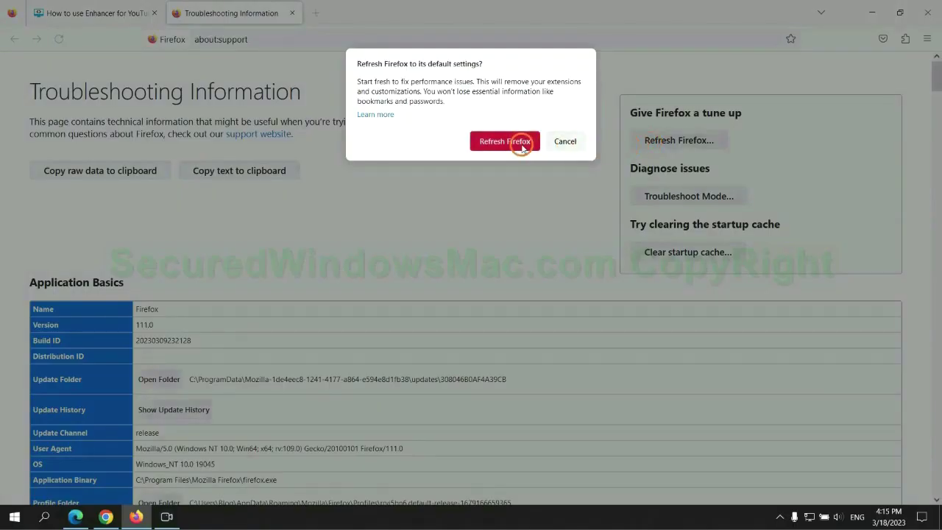
Return to the guide in Chrome and read the closing note on scanning with SpyHunter if problems remain.
click(106, 516)
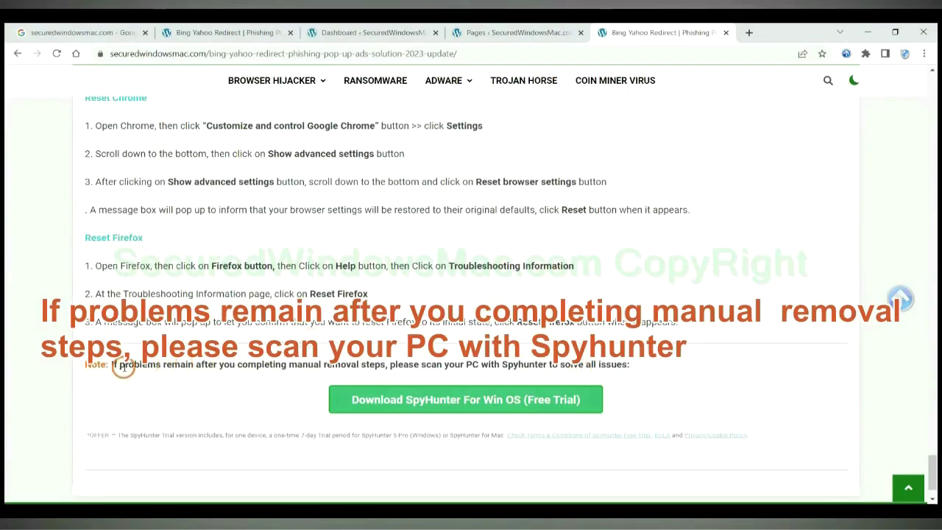
drag(111, 364, 193, 367)
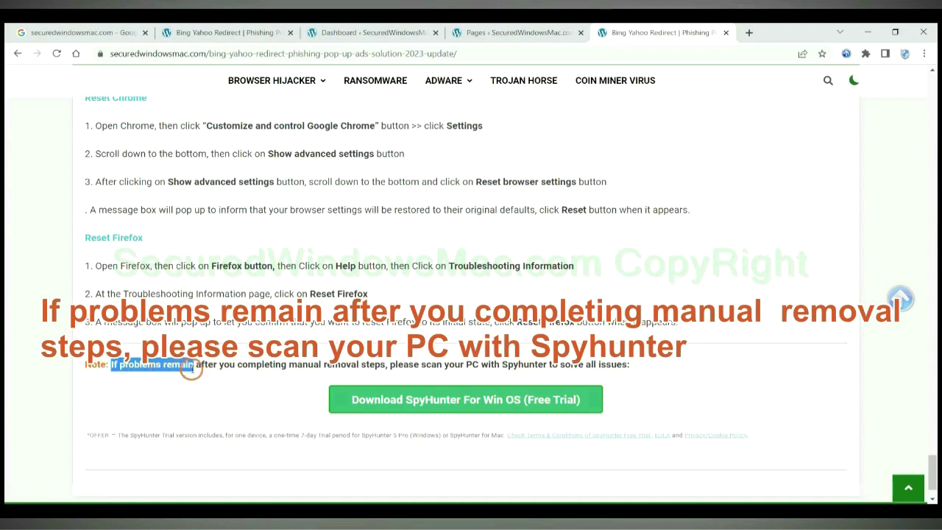